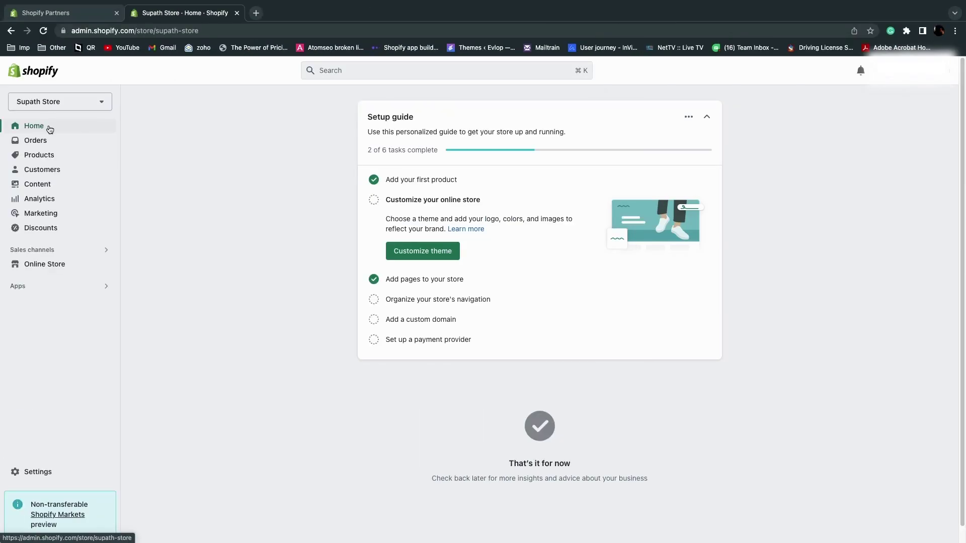
From Sales channels open Evlop's Account page and start connecting an Apple developer account
left_click(76, 250)
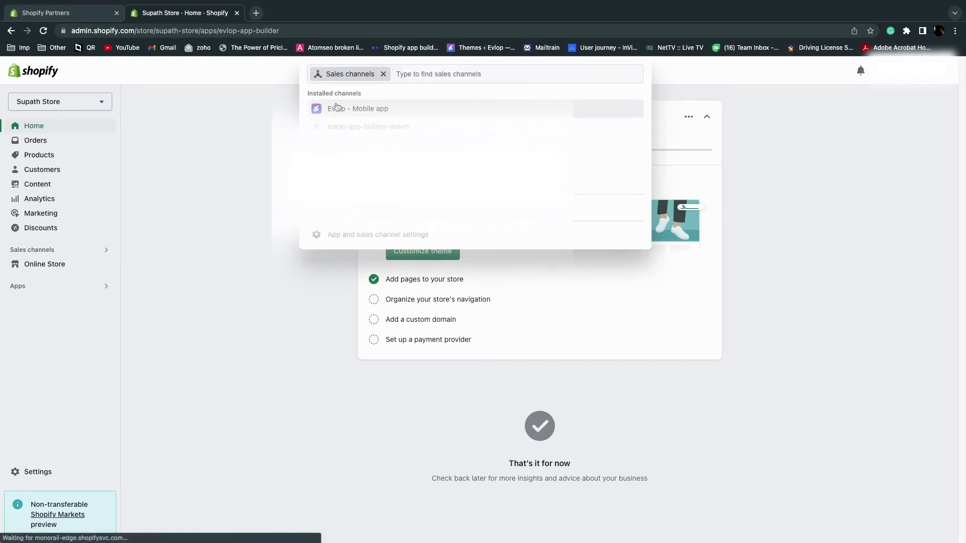
left_click(336, 108)
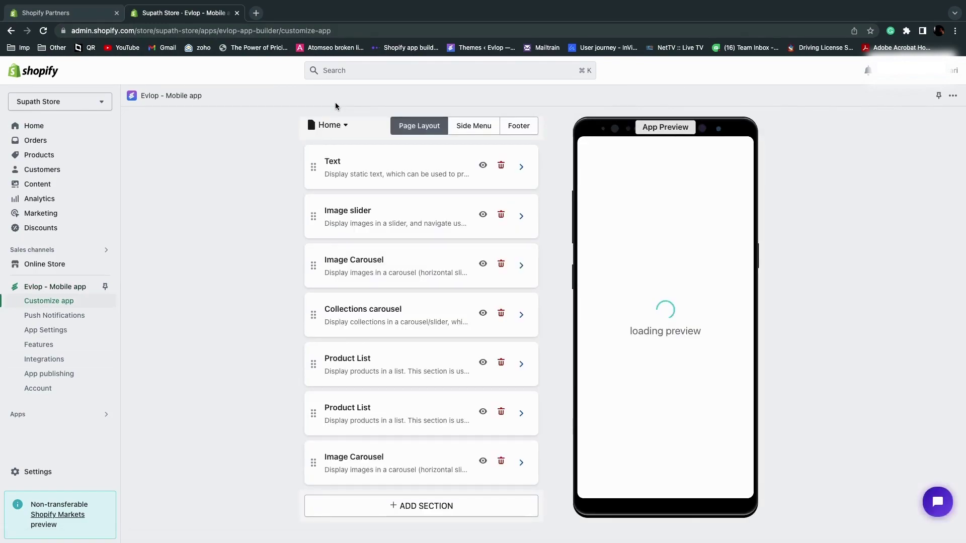
left_click(41, 388)
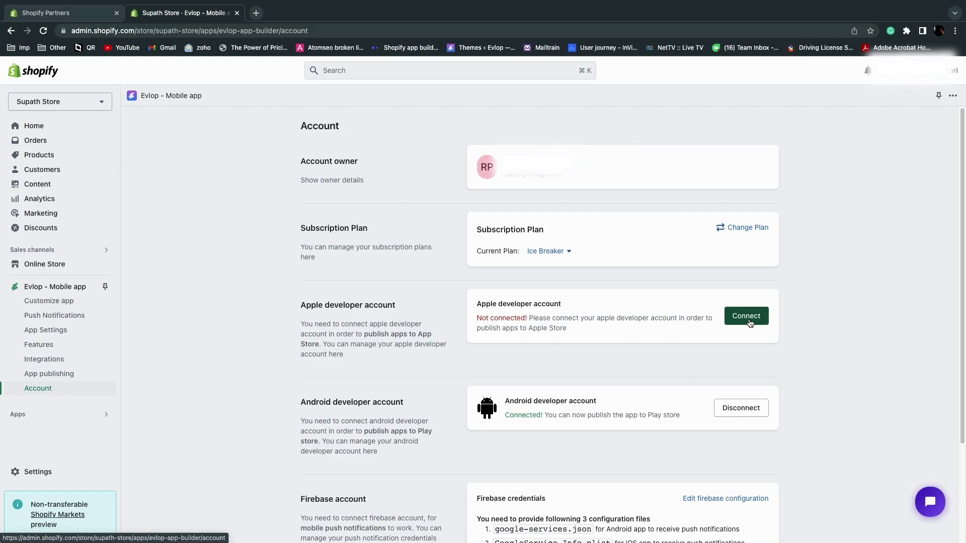
left_click(747, 316)
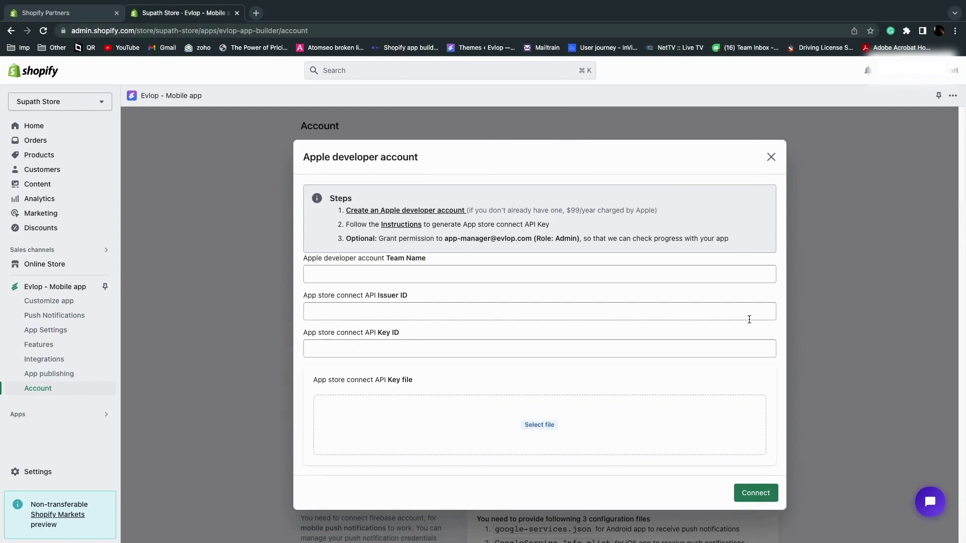
Sign in to appstoreconnect.apple.com using the browser's saved Apple ID and password
key("ctrl+Right")
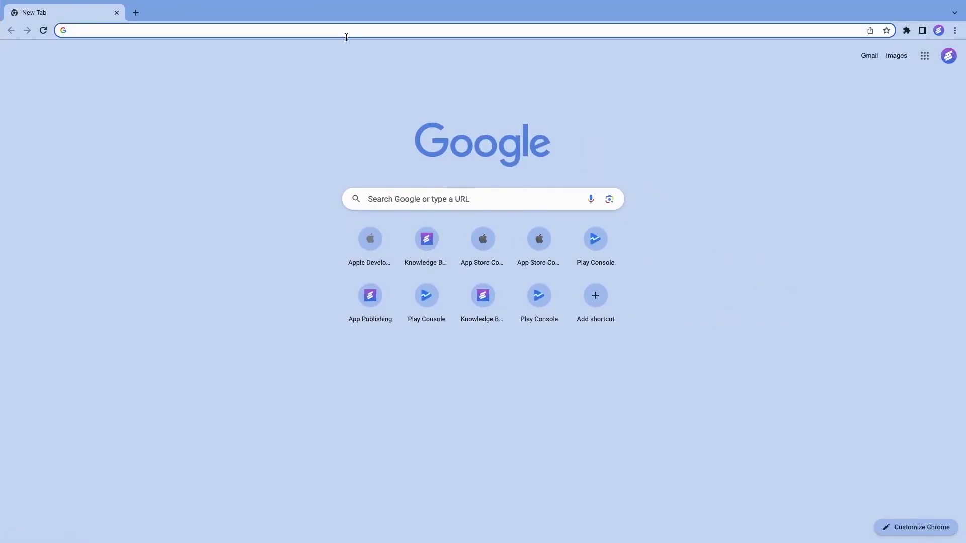
left_click(281, 31)
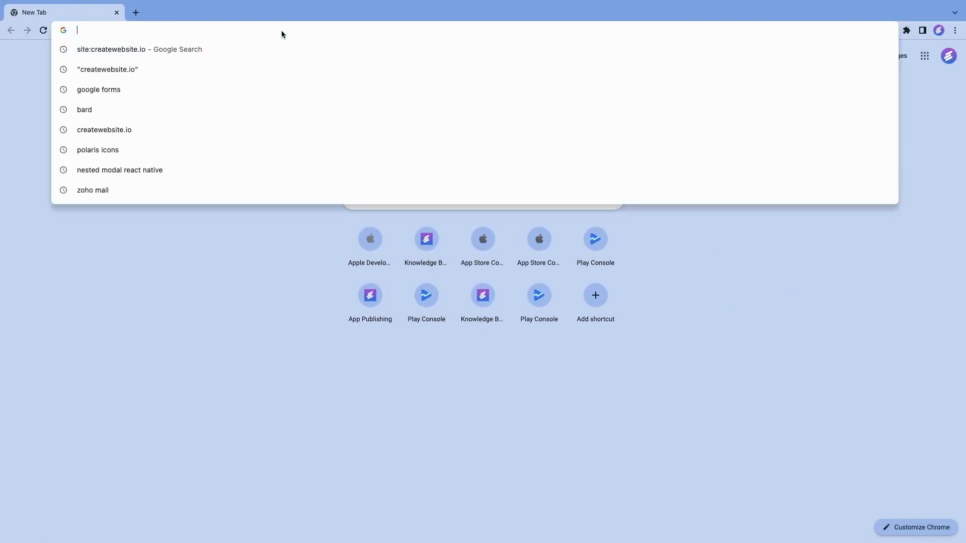
type("https://appstoreconnect.apple.com/")
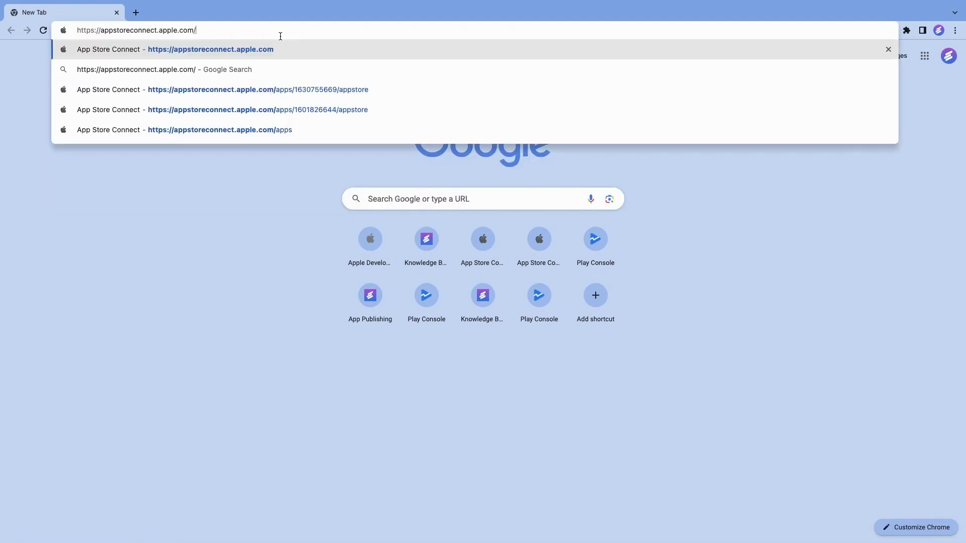
key("Return")
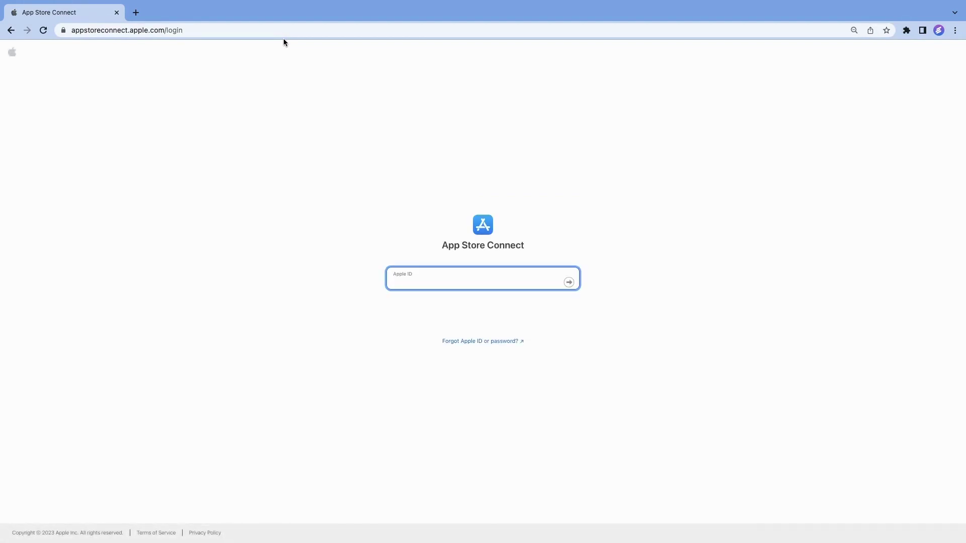
key("Down")
key("Down")
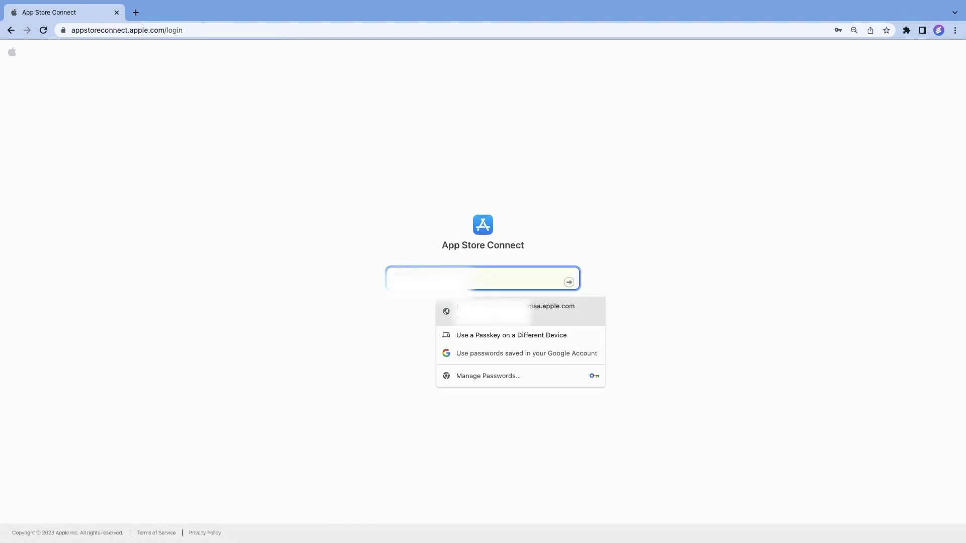
key("Return")
left_click(567, 283)
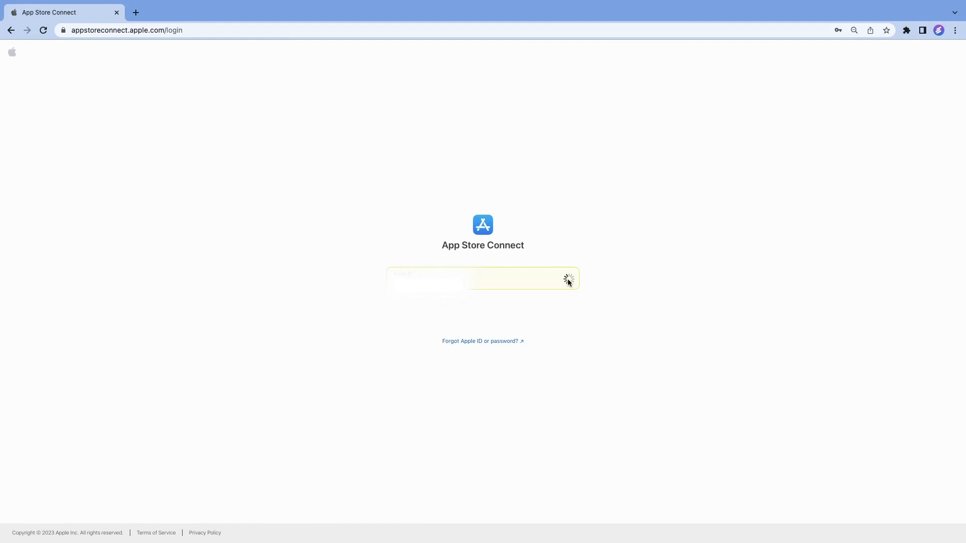
left_click(570, 304)
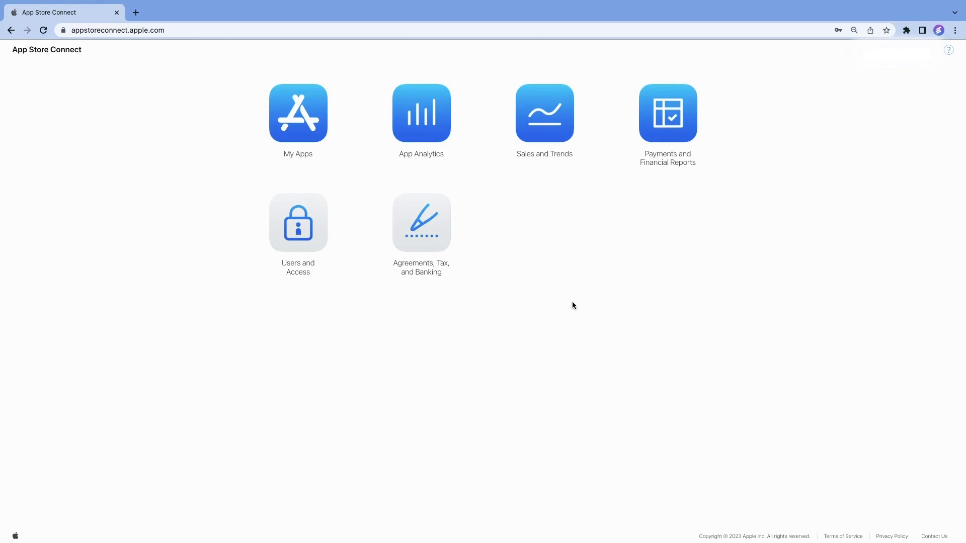
Generate an Admin-access API key named EvlopApiKey under Users and Access > Keys
left_click(301, 229)
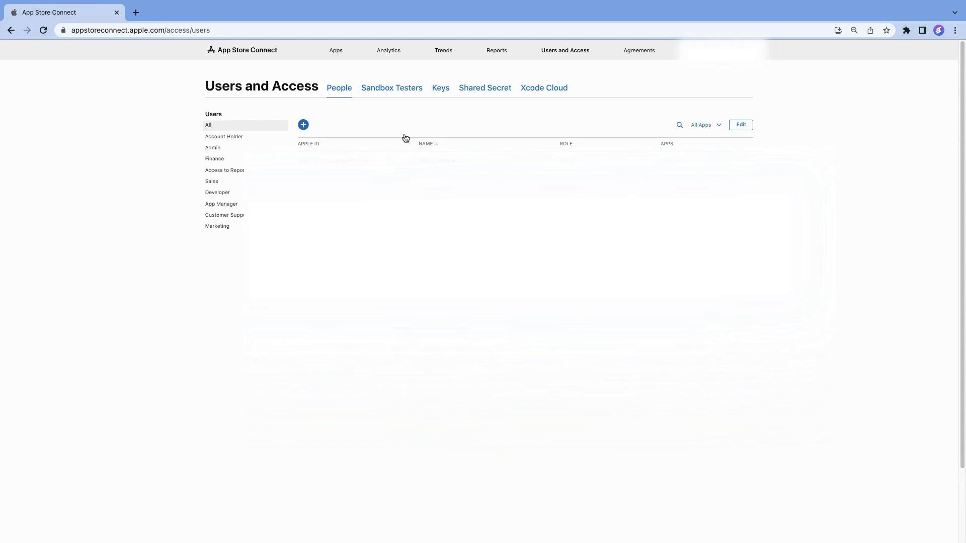
left_click(439, 91)
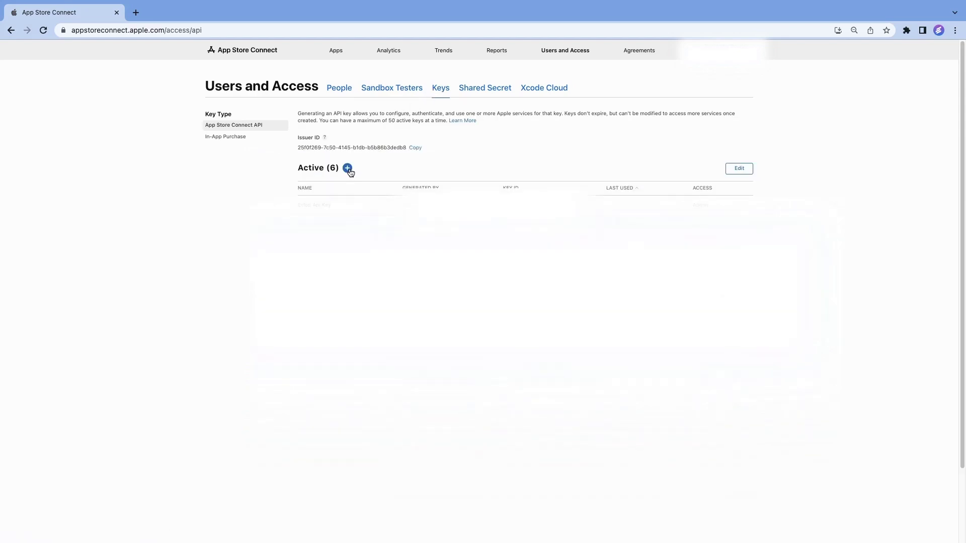
left_click(348, 168)
left_click(414, 278)
type("EvlopApiKey")
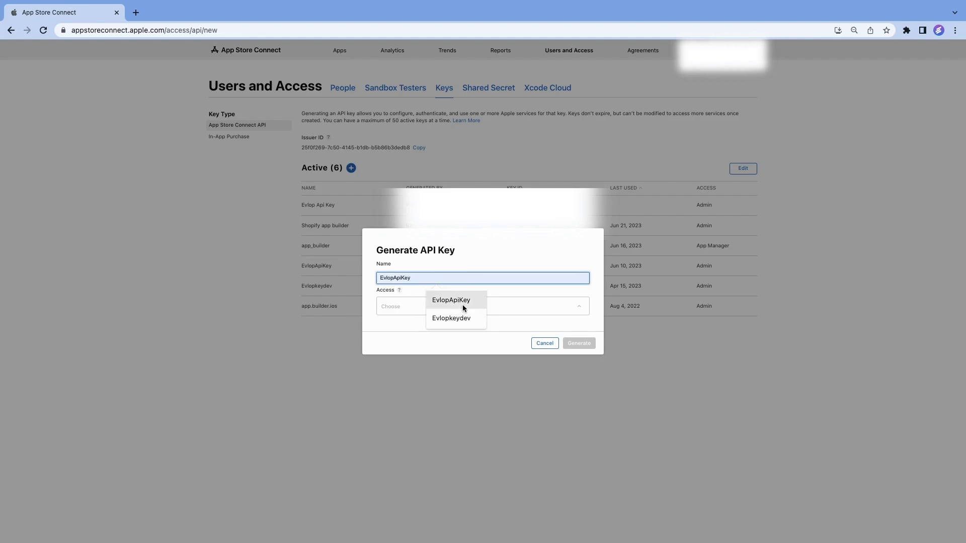
left_click(464, 302)
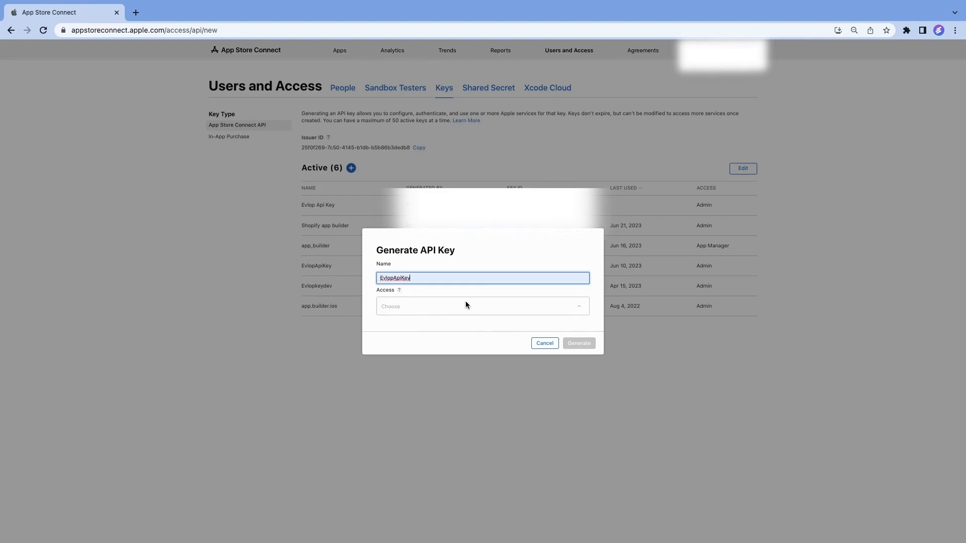
left_click(425, 310)
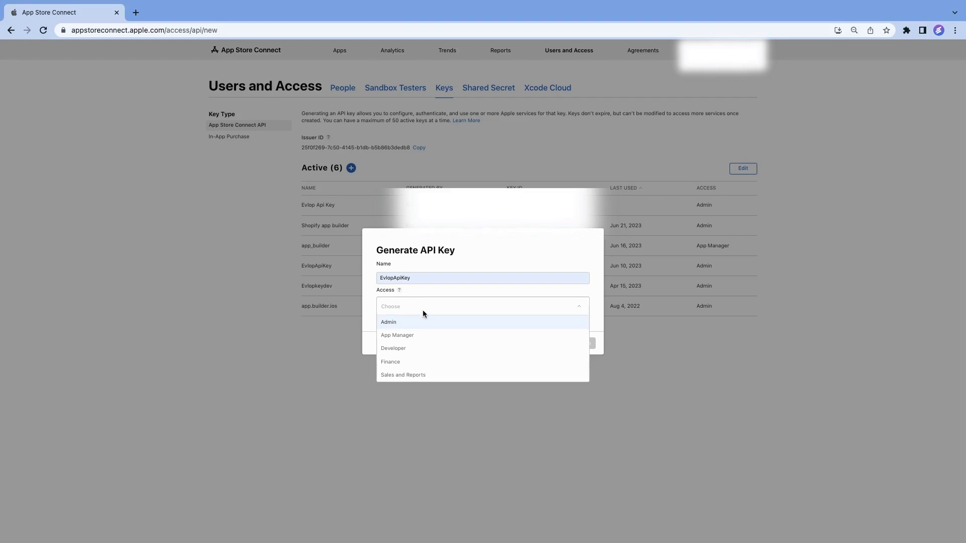
left_click(416, 320)
left_click(584, 347)
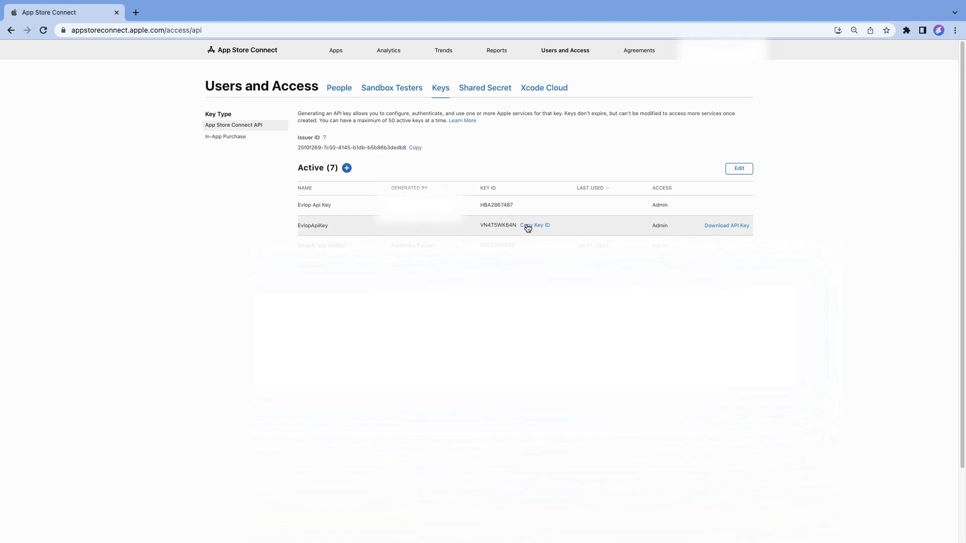
Enter Supath Store as the Team Name in the Apple developer account form
key("ctrl+Left")
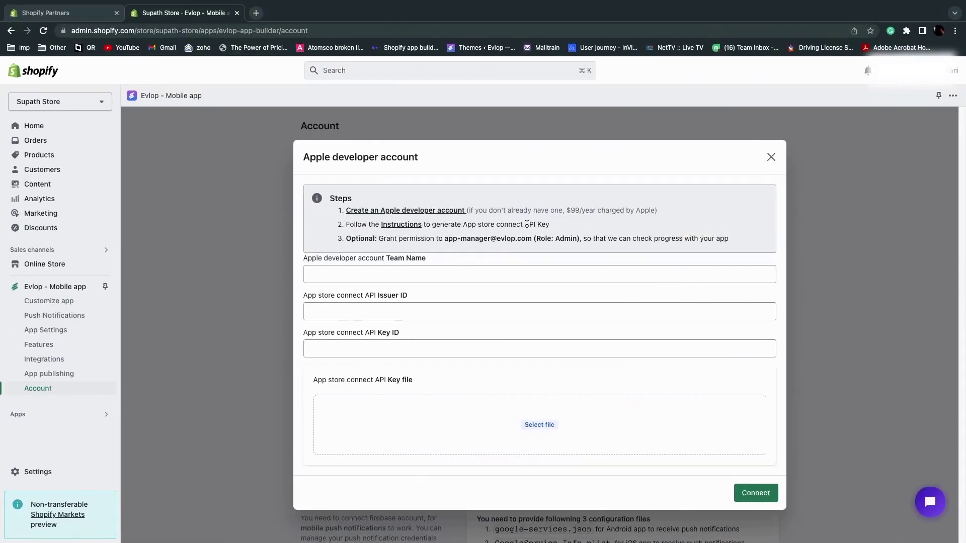
left_click(495, 275)
type("Supath Store")
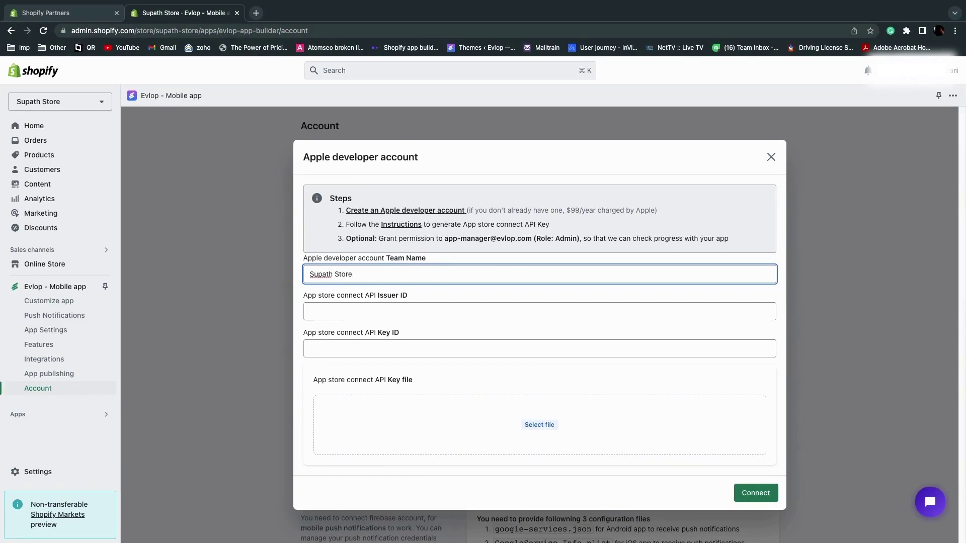
left_click(419, 309)
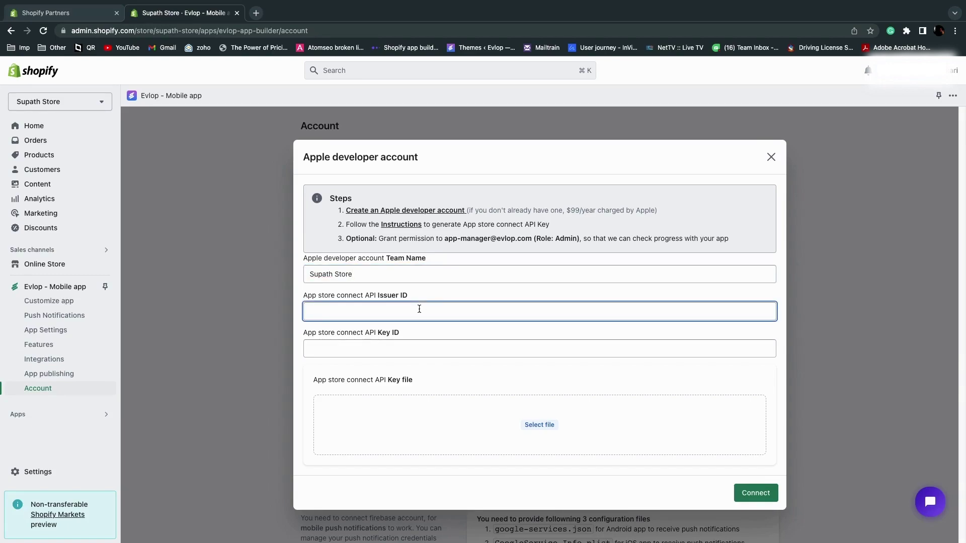
Copy the issuer ID and new key ID from App Store Connect into the form
key("ctrl+Right")
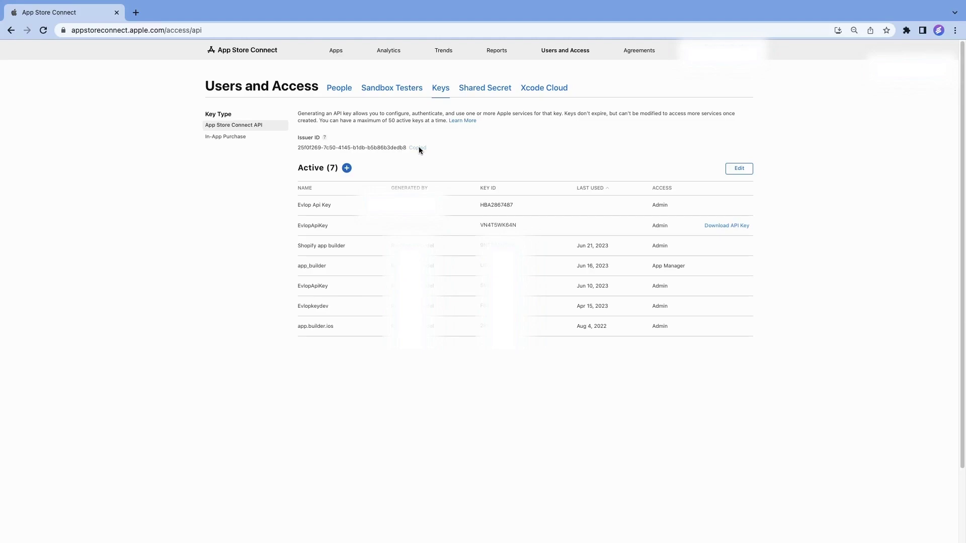
key("ctrl+Left")
left_click(383, 311)
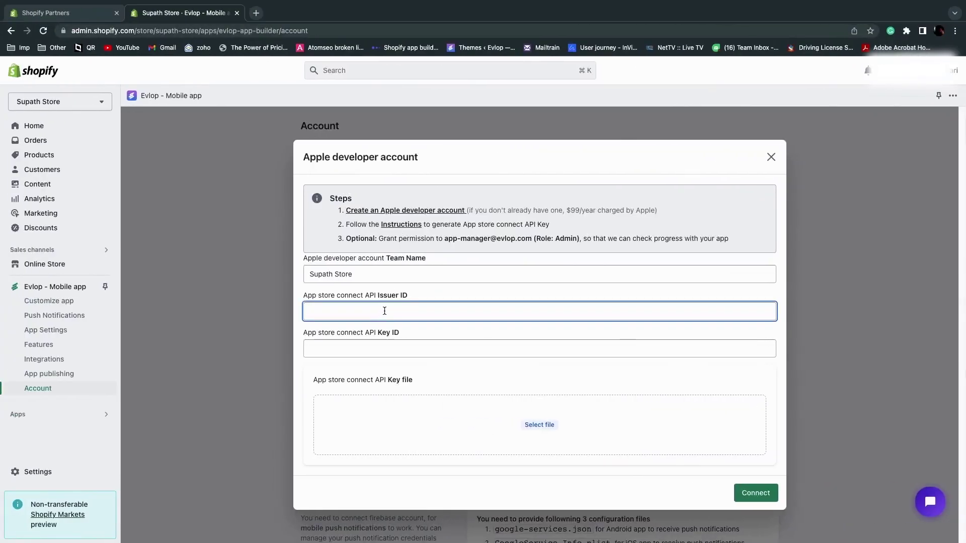
type("25f0f269-7c50-4145-b1db-b5b86b3dedb8")
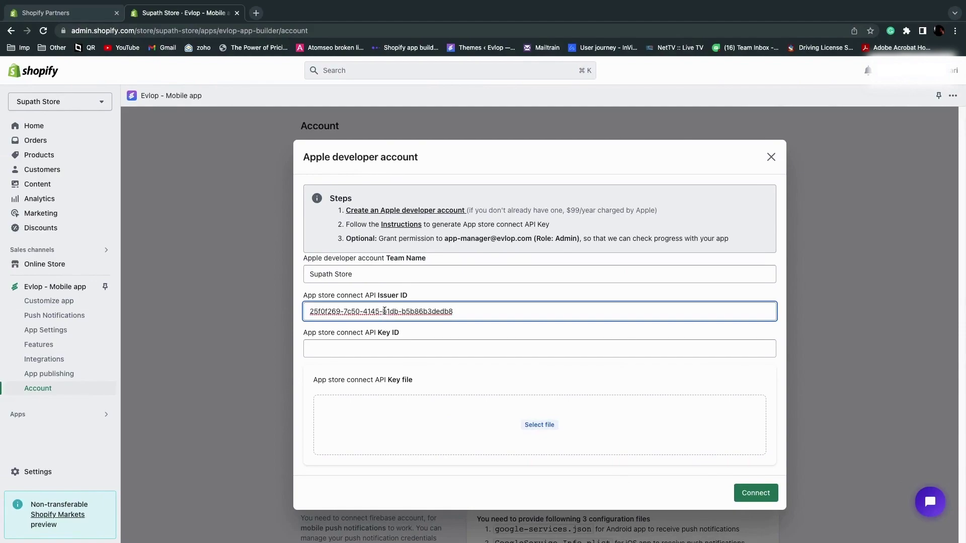
key("ctrl+Right")
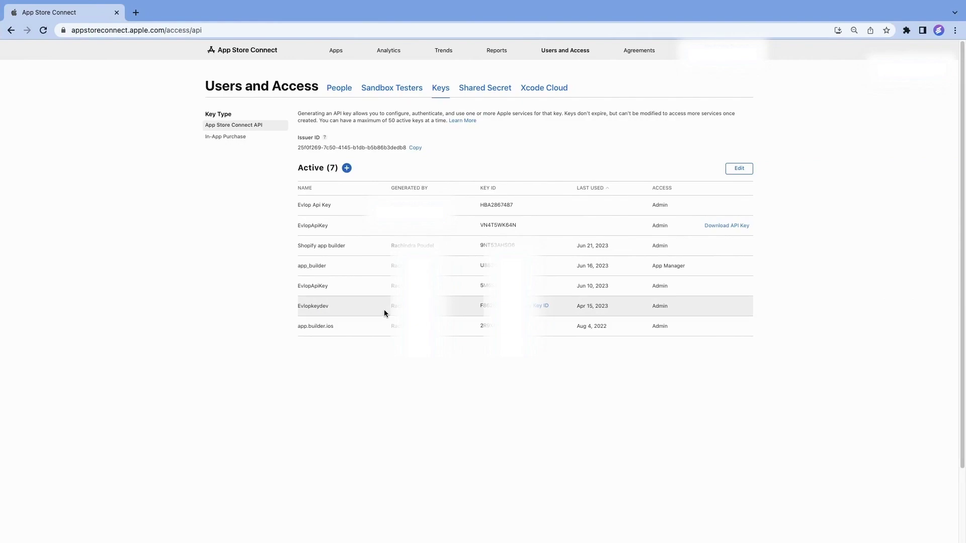
mouse_move(520, 224)
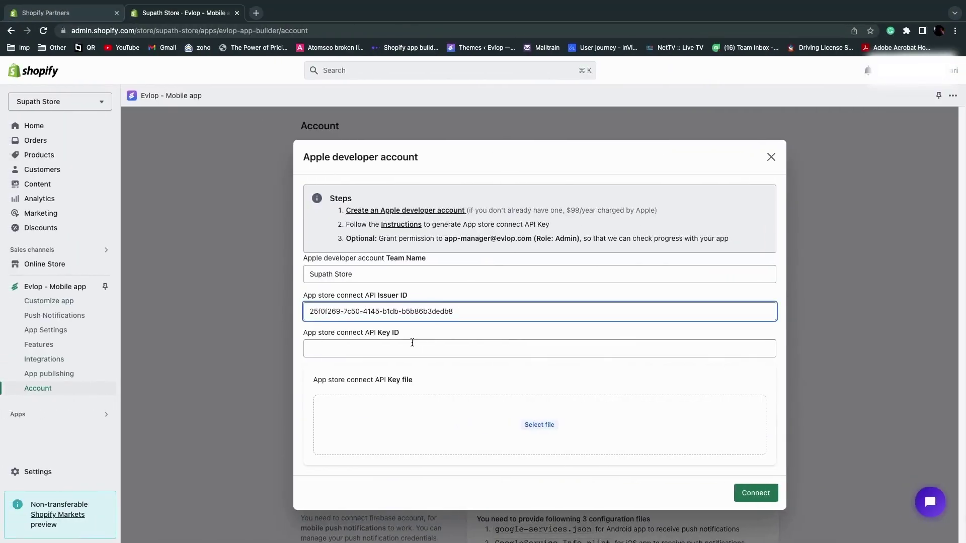
left_click(412, 343)
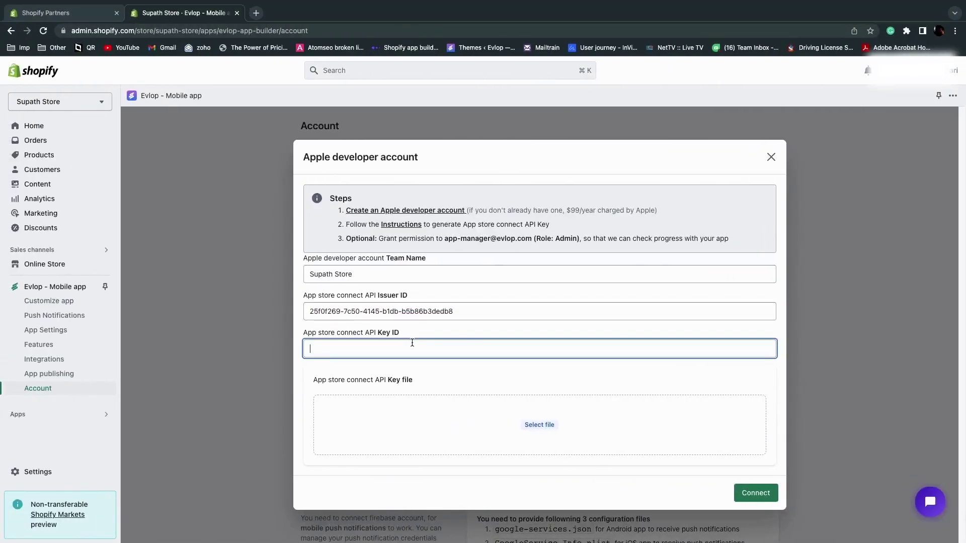
type("VN4T5WK64N")
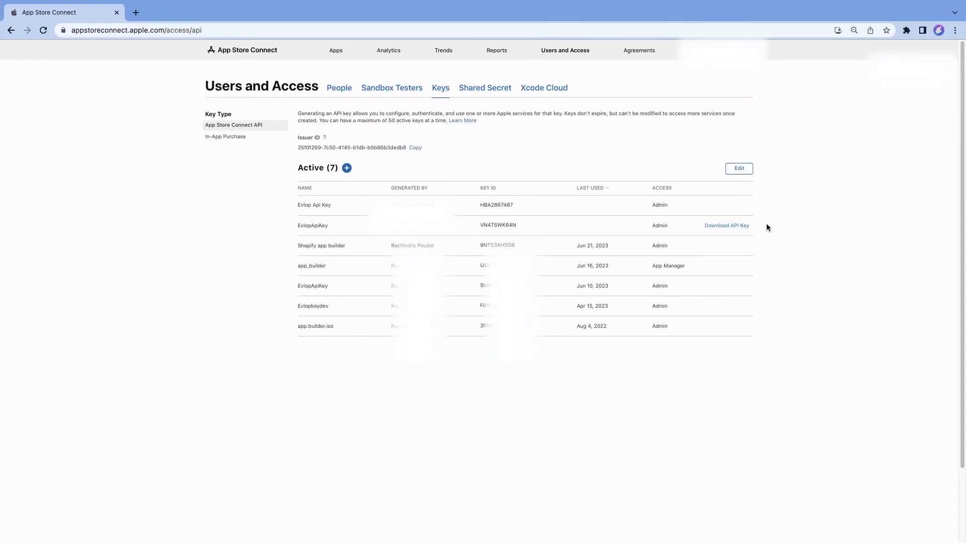
Download the AuthKey_VN4T5WK64N.p8 key file and bring up the Evlop form's file chooser
left_click(740, 225)
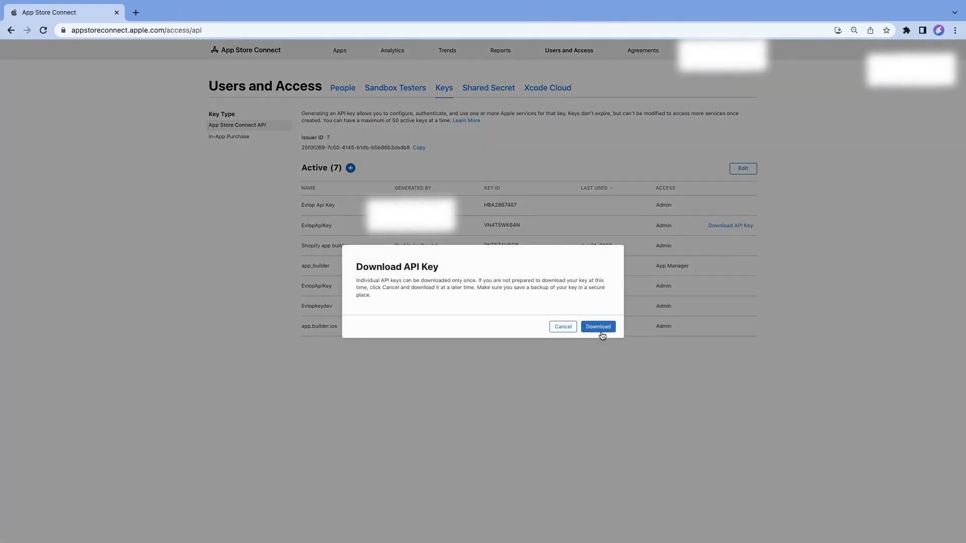
left_click(600, 329)
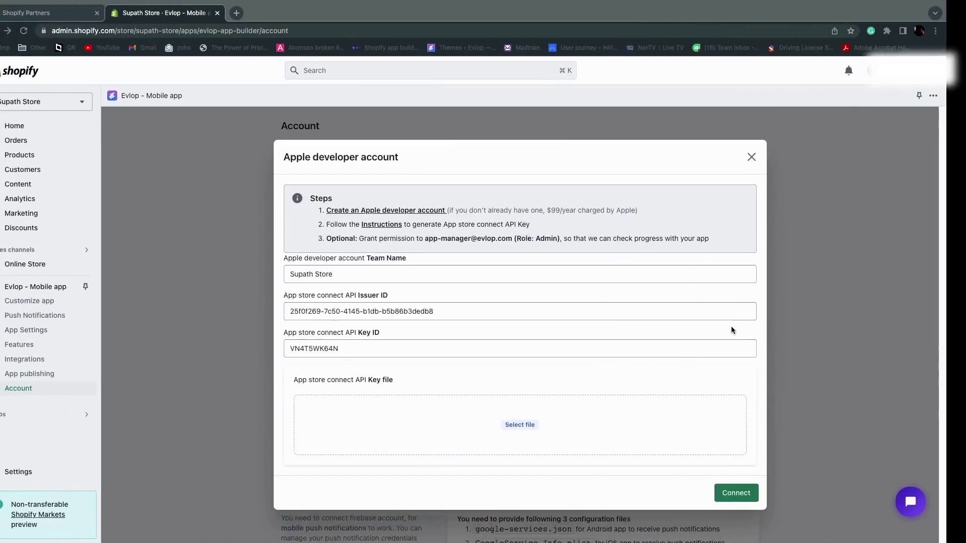
left_click(701, 342)
left_click(553, 430)
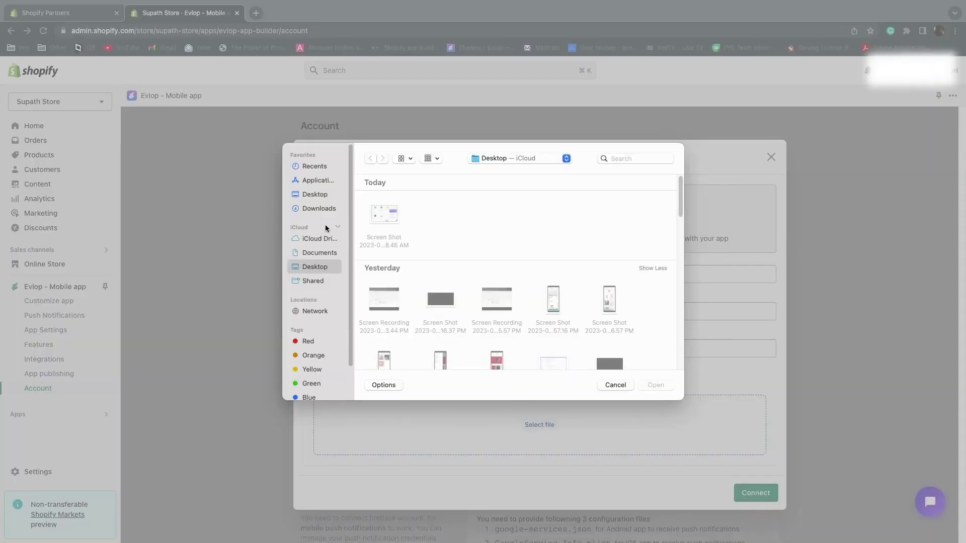
Upload AuthKey_VN4T5WK64N.p8 from Downloads and connect the Apple developer account
left_click(320, 208)
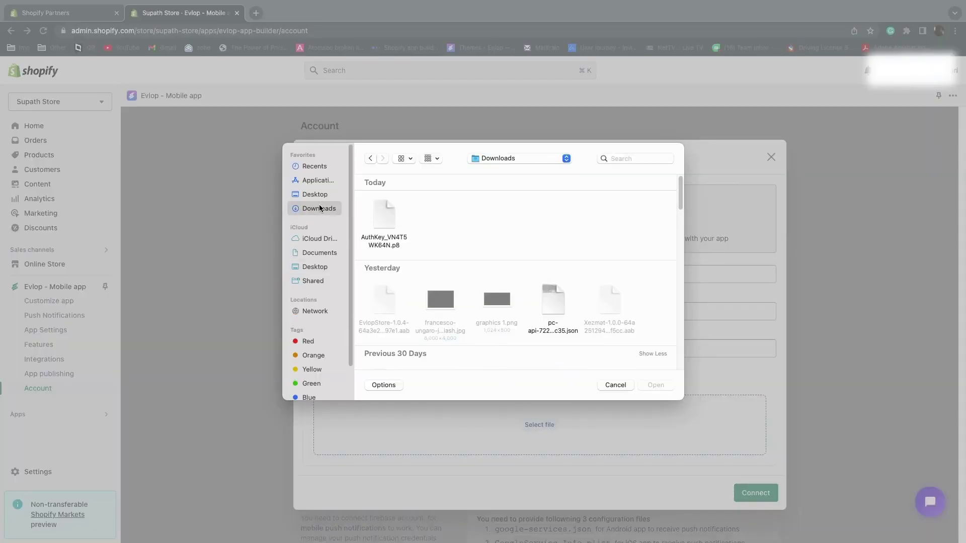
left_click(387, 213)
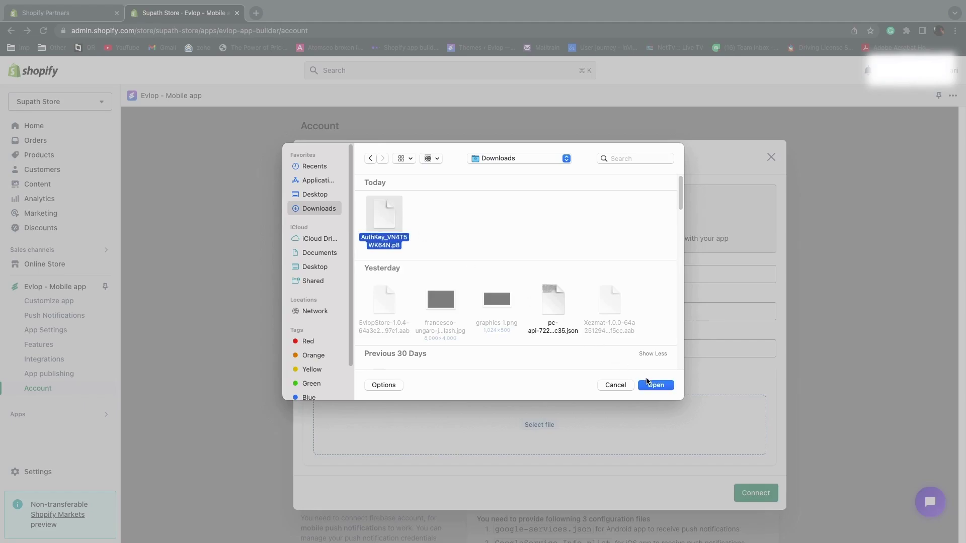
left_click(656, 385)
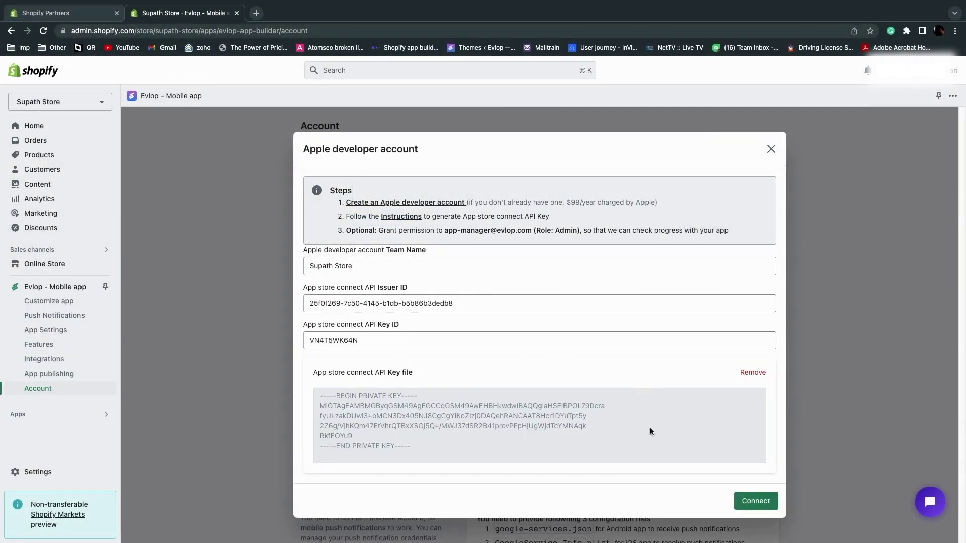
left_click(760, 502)
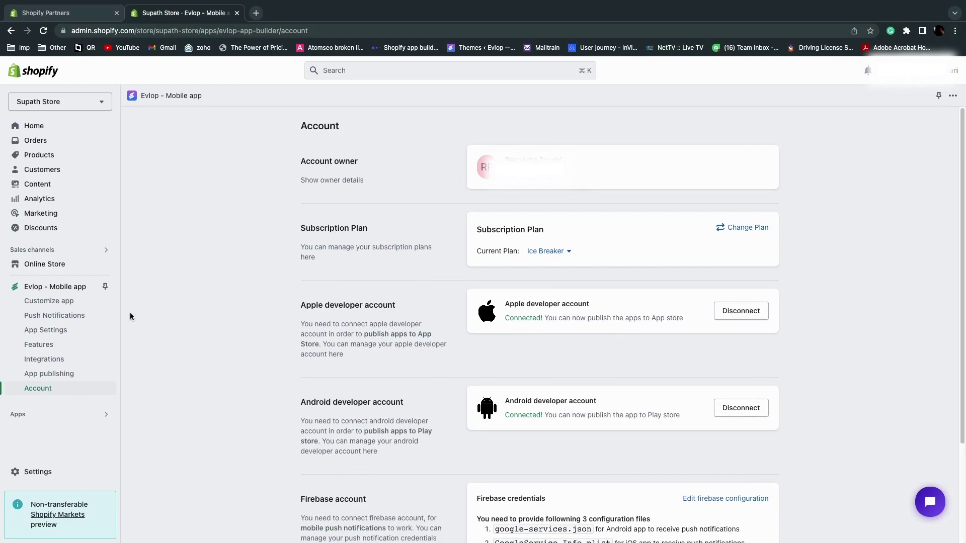
Request an iOS build from App publishing, which fails for lack of an App Store Connect app
left_click(59, 378)
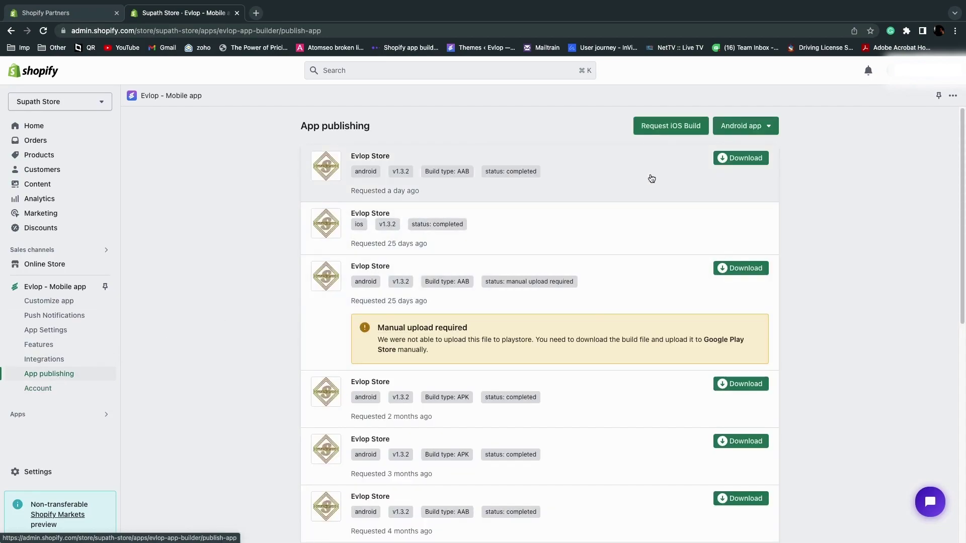
left_click(669, 128)
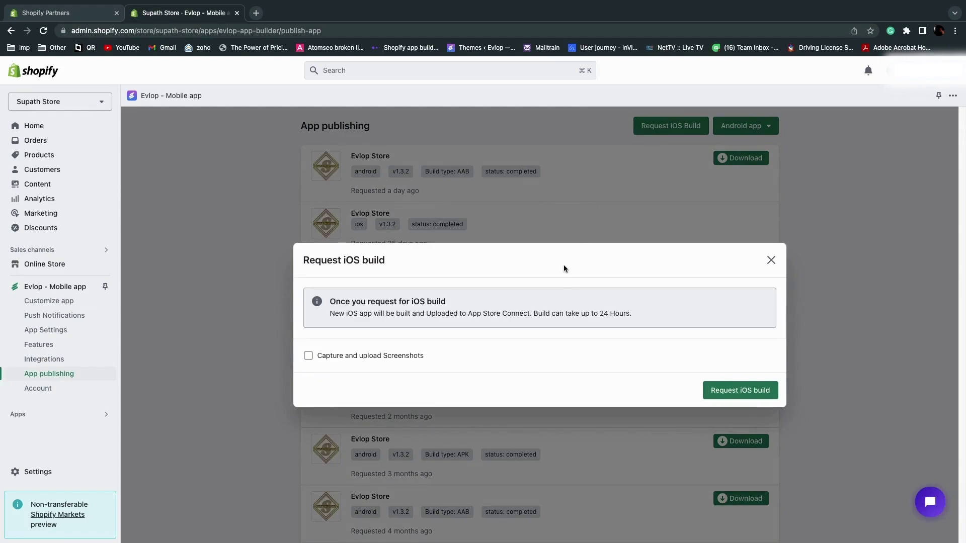
left_click(739, 393)
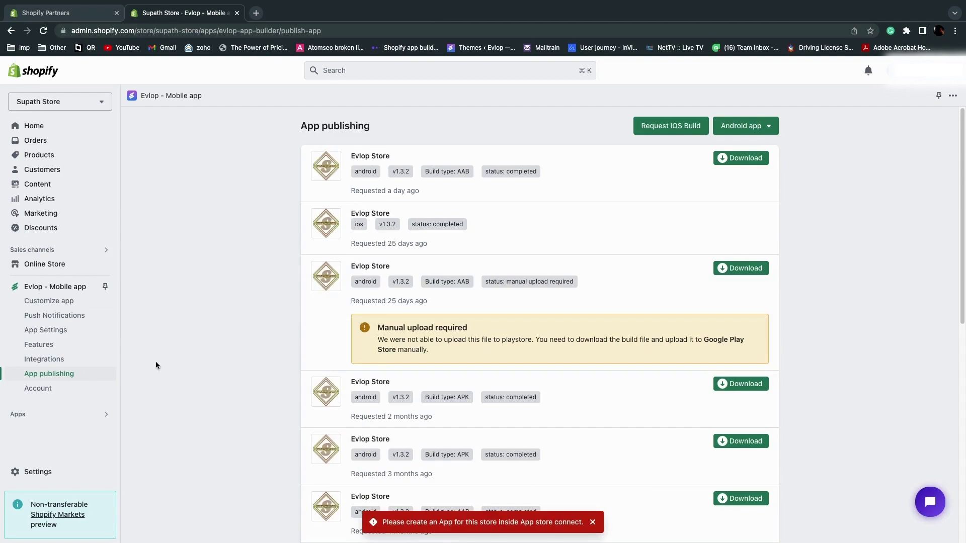
Check the iOS bundle ID com.evlop.shopify.supath in App Settings, then return to App Store Connect
left_click(76, 334)
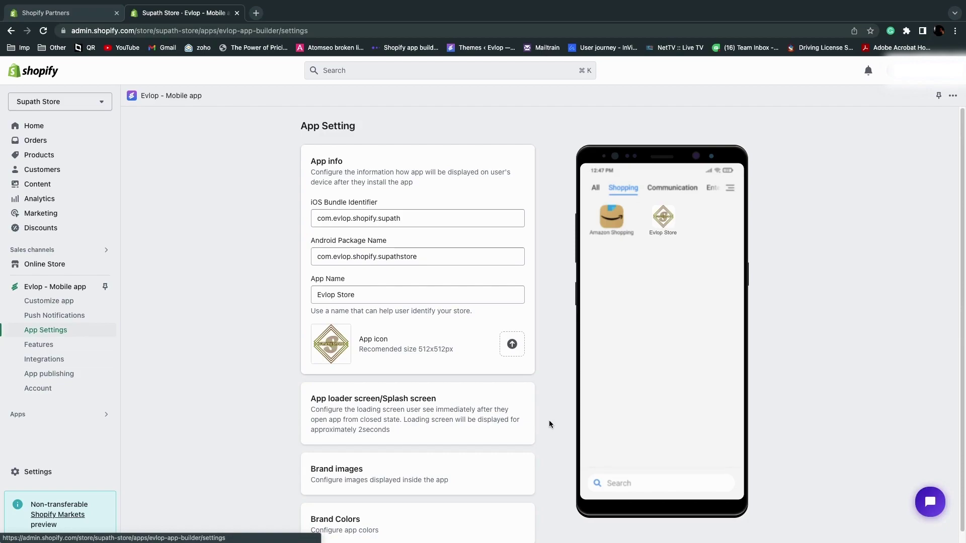
key("ctrl+Right")
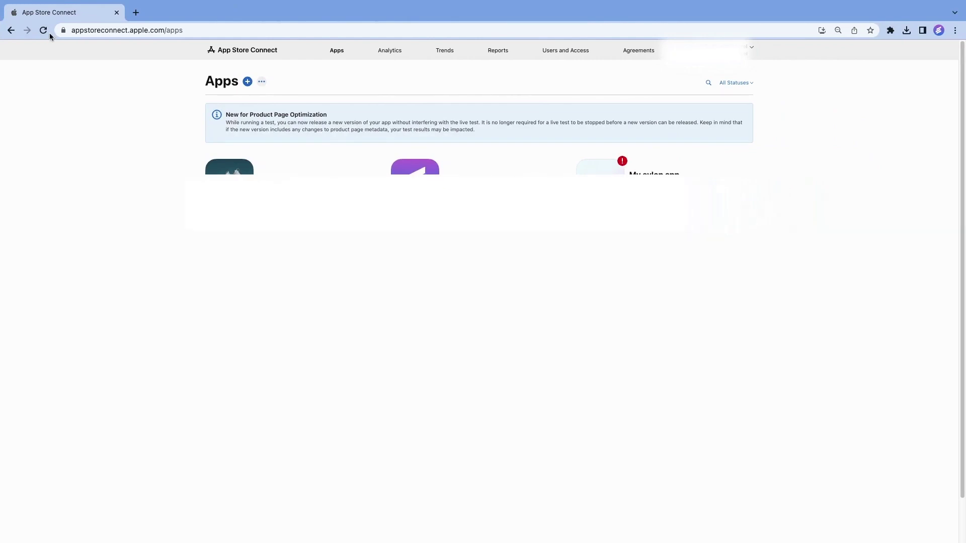
Start a new App Store Connect app named Supath Store
left_click(42, 30)
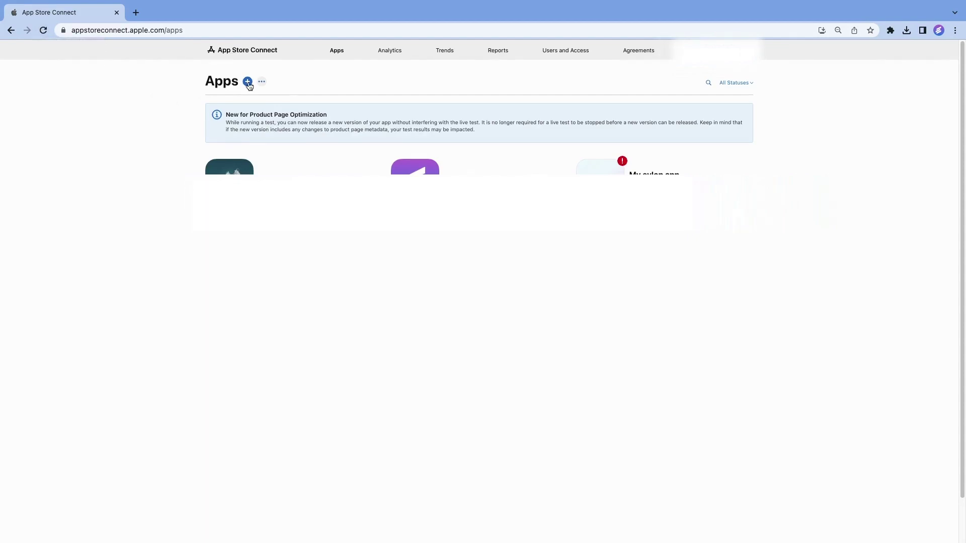
left_click(248, 82)
left_click(233, 107)
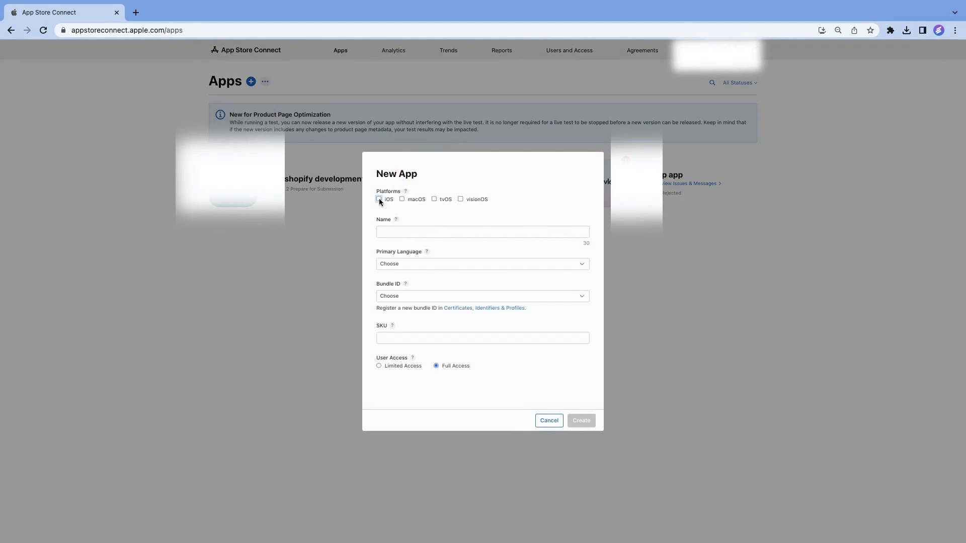
left_click(383, 232)
type("Supath Store")
key("Tab")
left_click(413, 263)
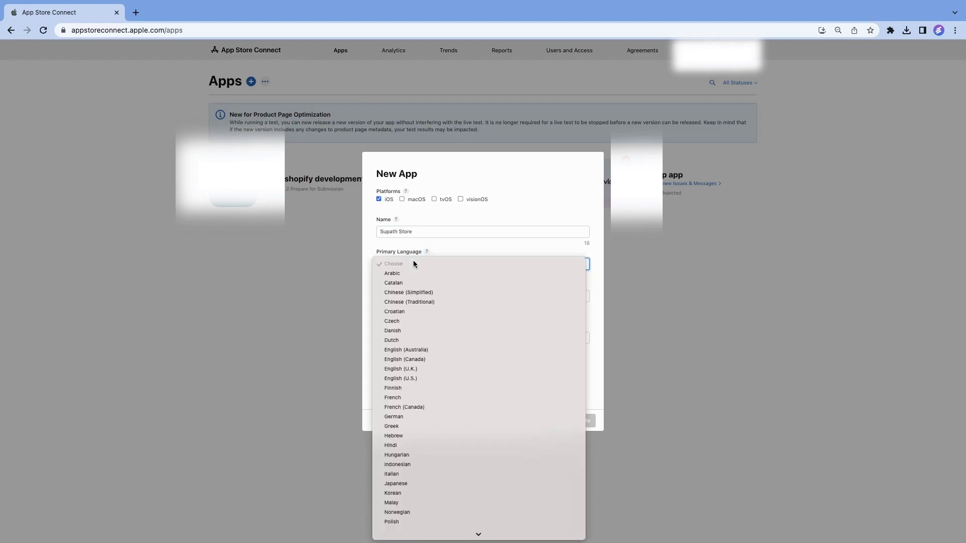
left_click(424, 379)
left_click(418, 299)
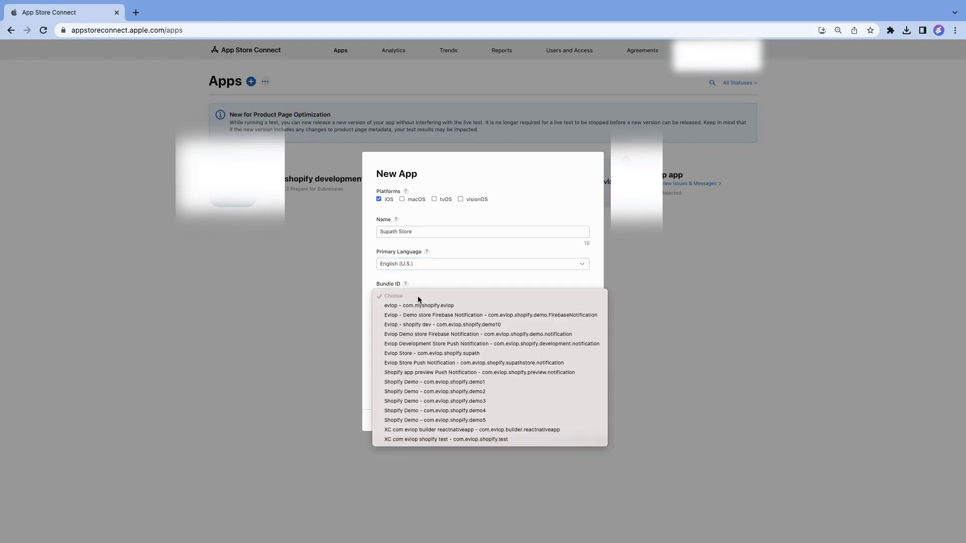
left_click(445, 354)
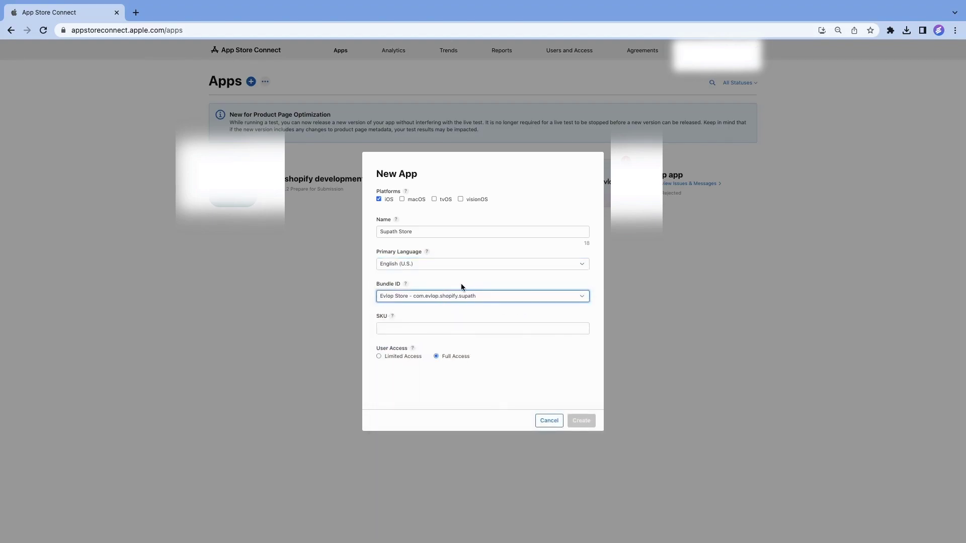
key("ctrl+Left")
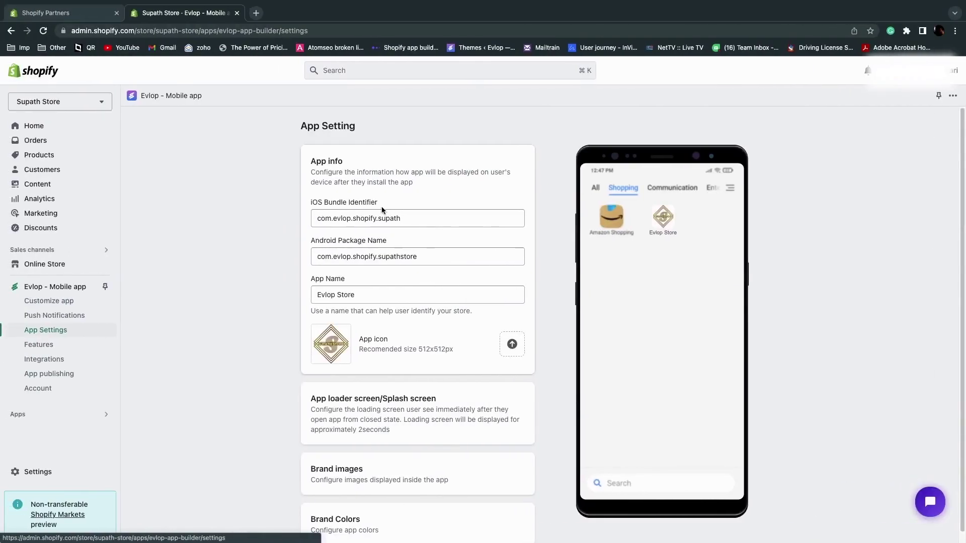
key("ctrl+Right")
left_click(423, 327)
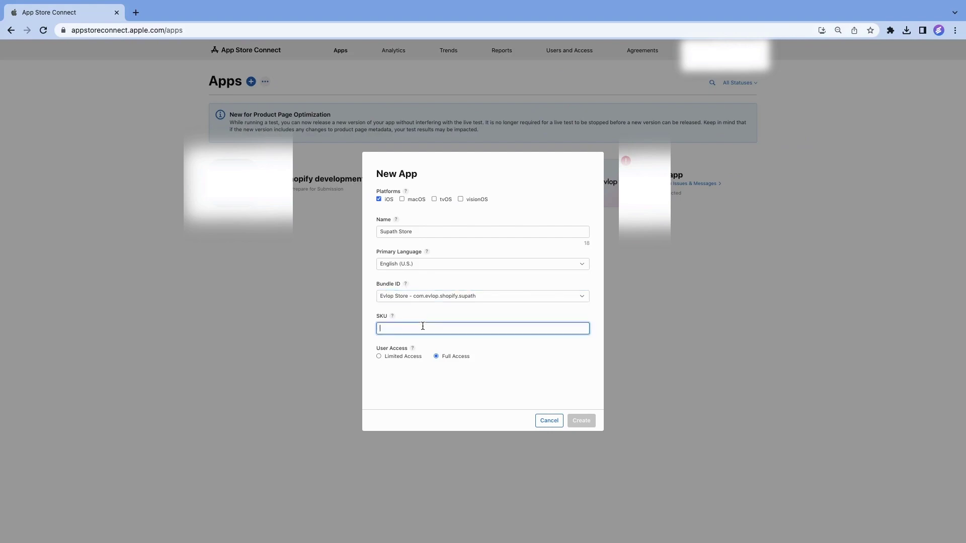
type("0123456")
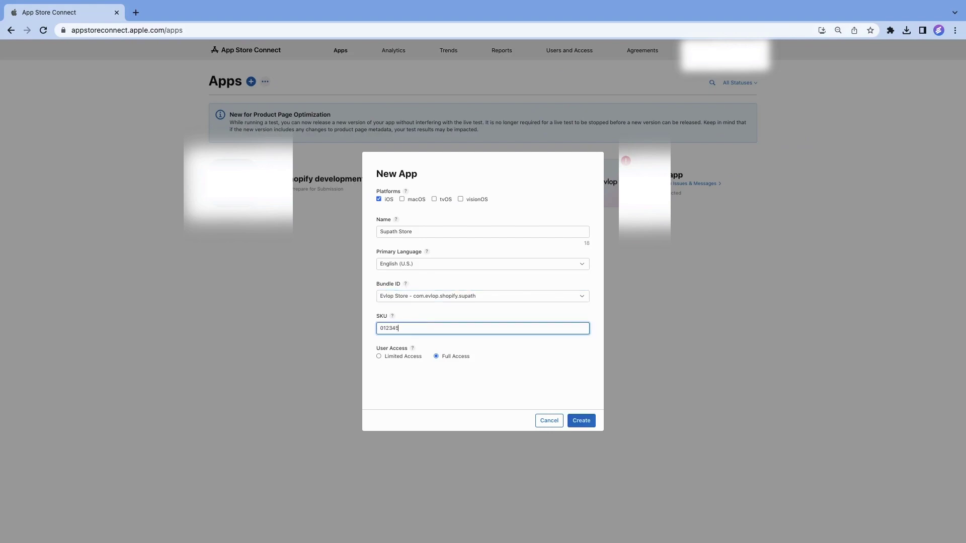
type("789")
left_click(583, 423)
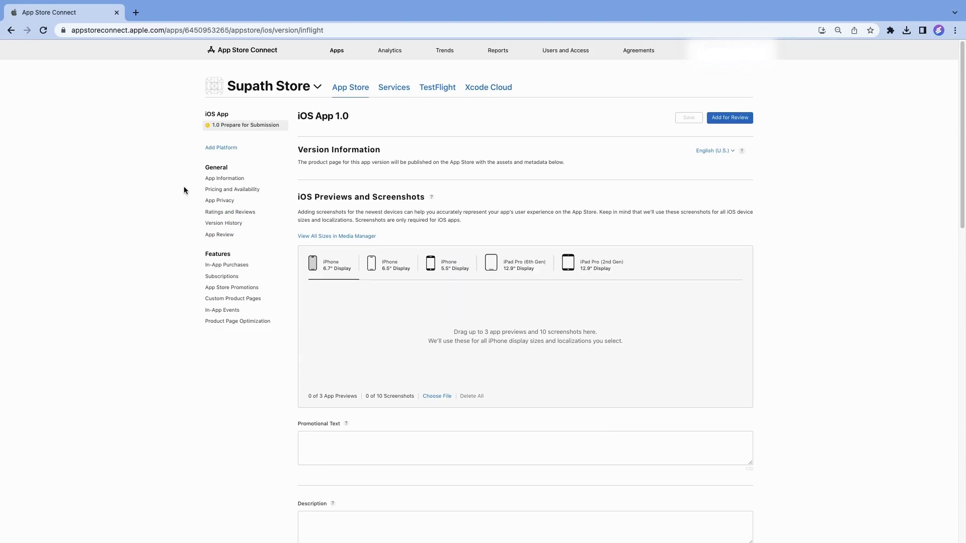
key("ctrl+Left")
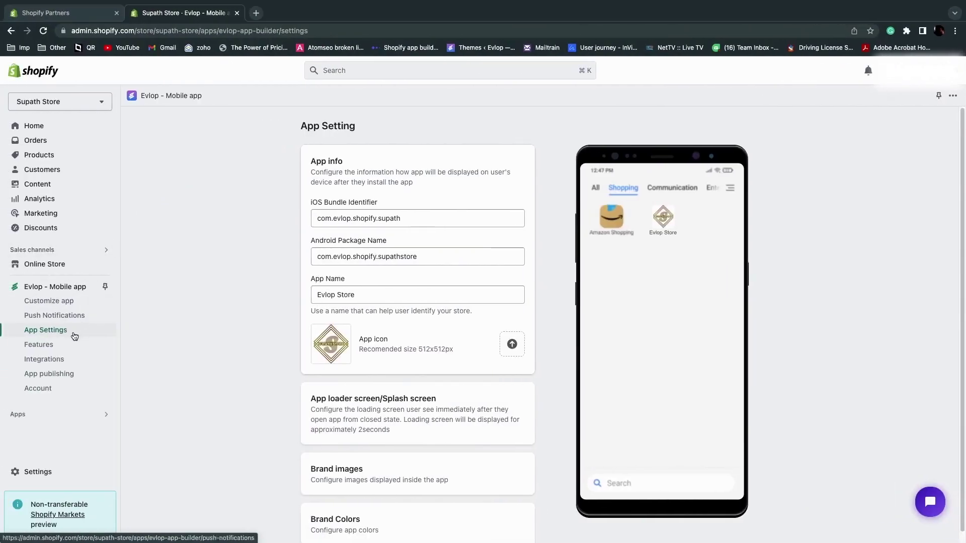
Request an iOS build with captured and uploaded screenshots from App publishing
left_click(64, 376)
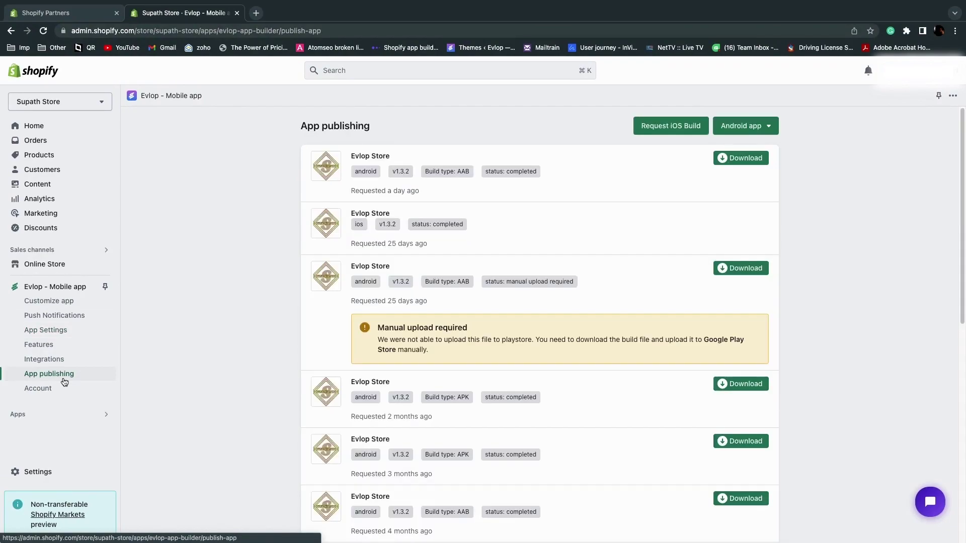
left_click(650, 122)
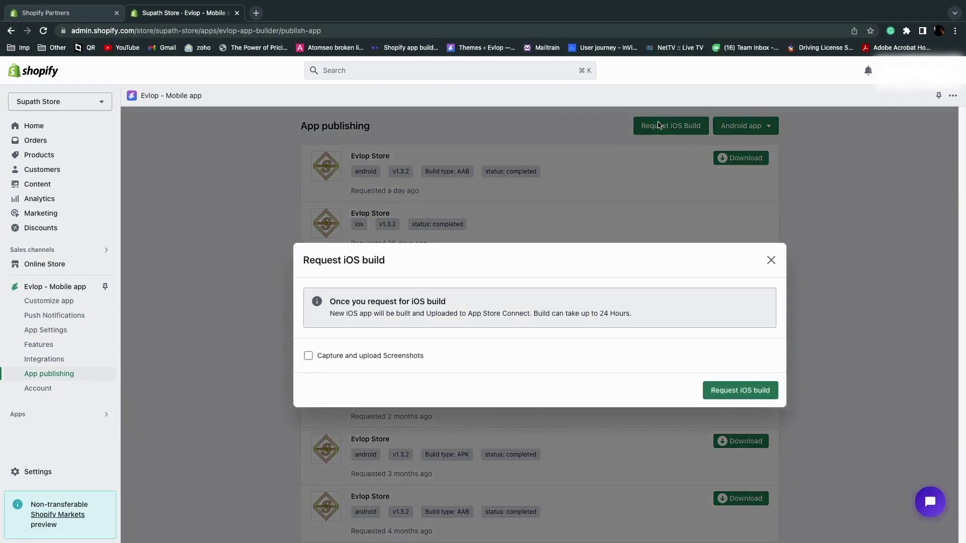
left_click(348, 357)
left_click(732, 393)
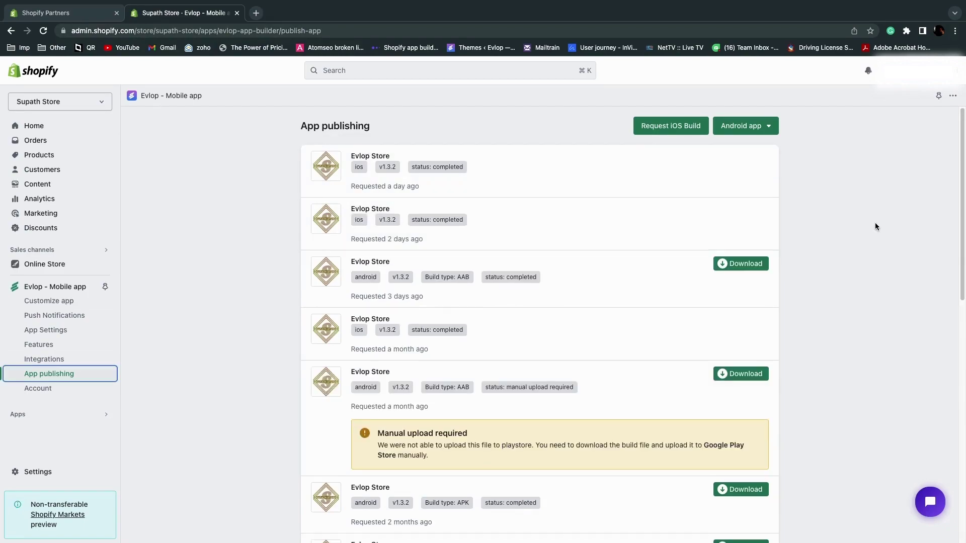
left_click(861, 231)
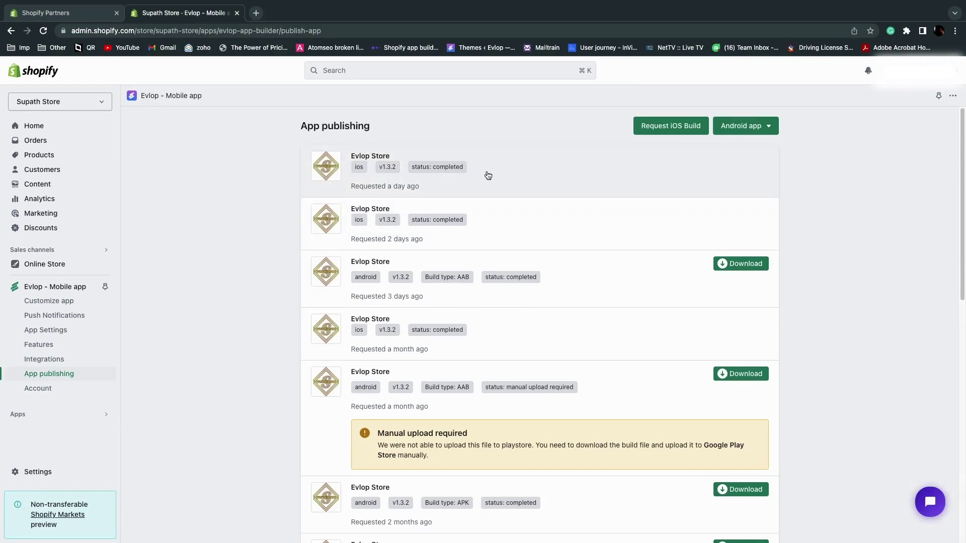
In the other browser window, go to App Store Connect and open the Supath Store app
key("ctrl+Right")
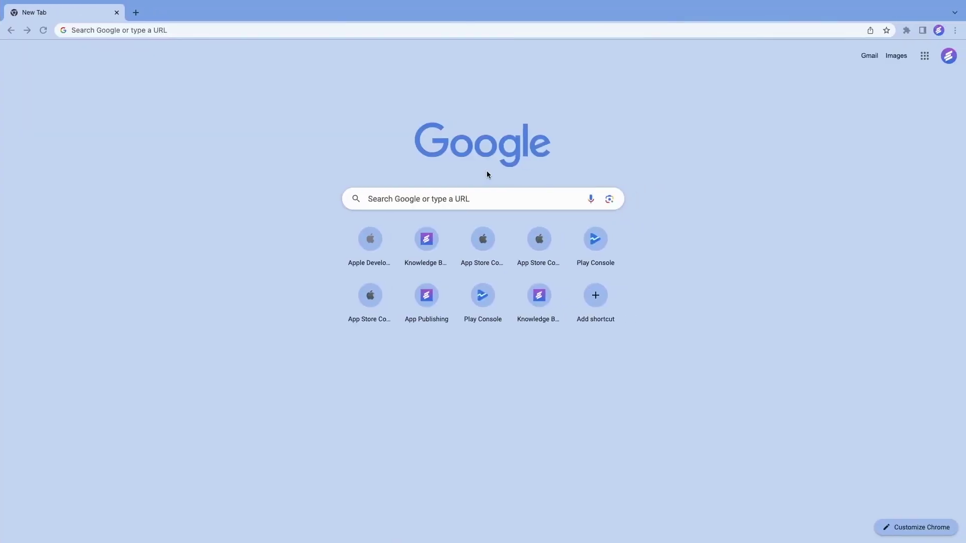
left_click(292, 29)
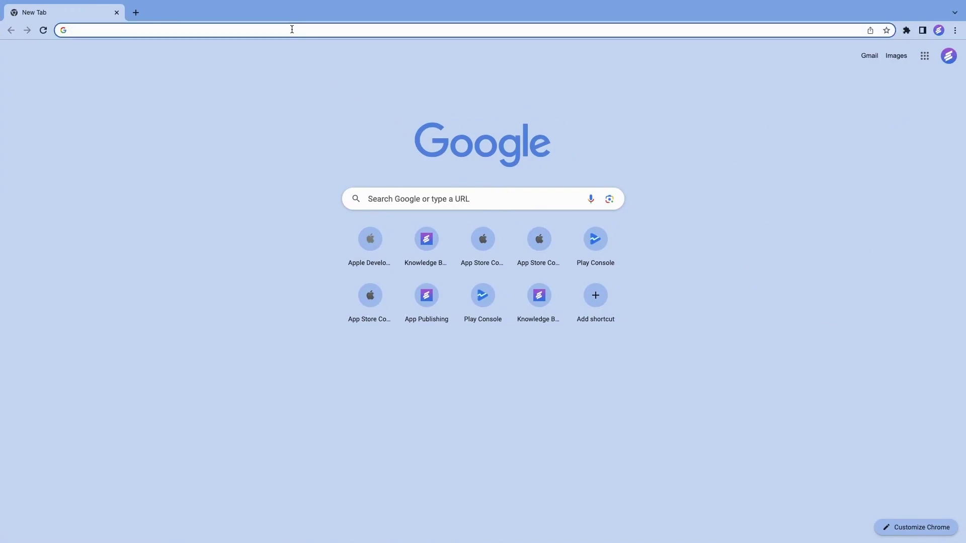
type("apps")
key("Return")
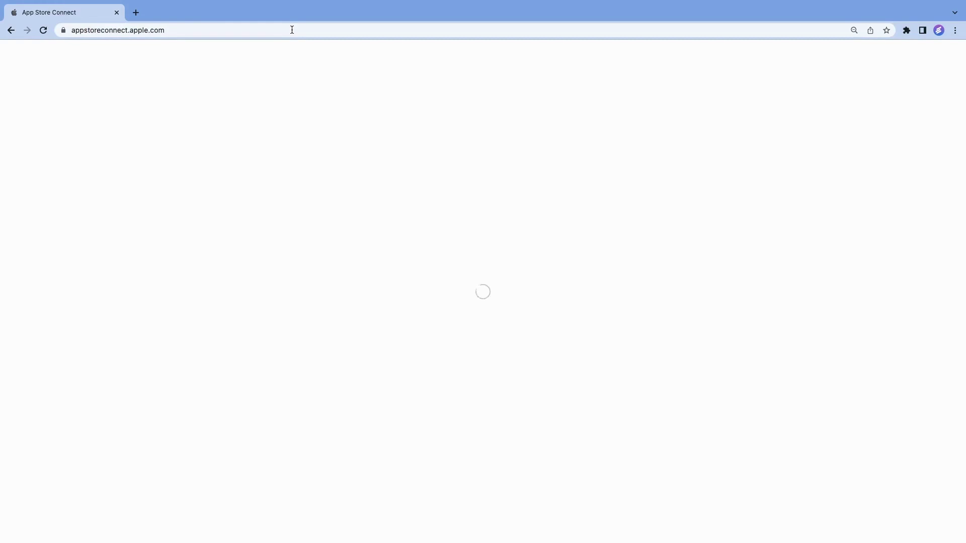
left_click(324, 132)
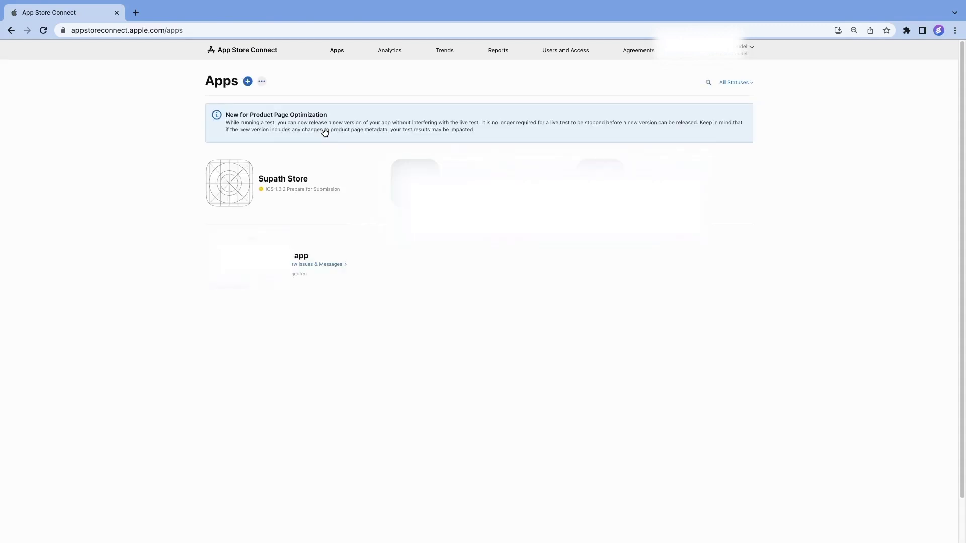
left_click(225, 193)
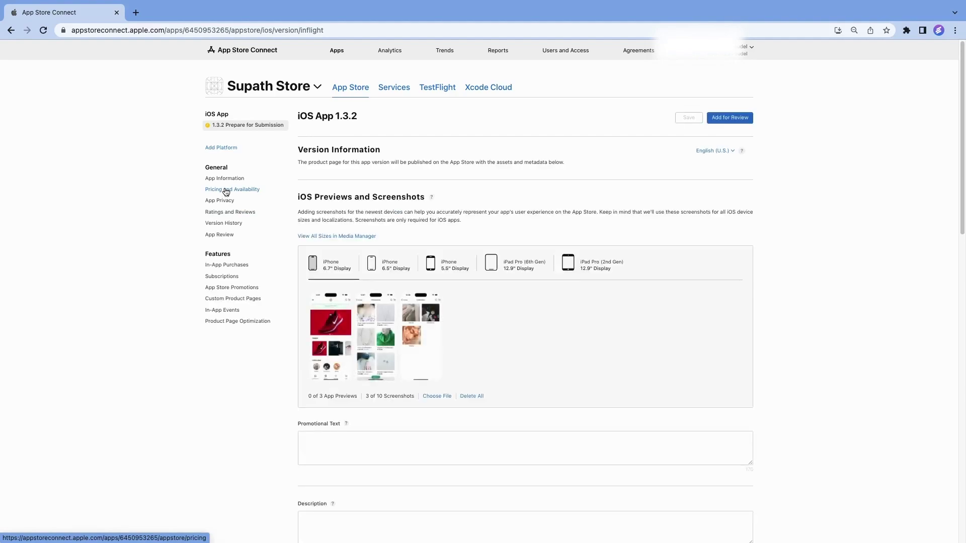
Attach build 2 to version 1.3.2 and save the version
scroll(586, 399, "down", 10)
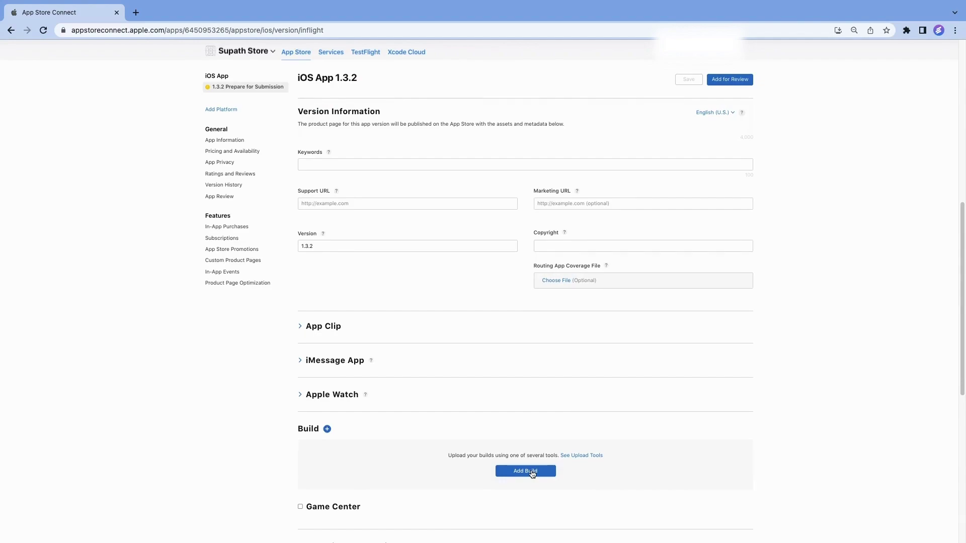
left_click(532, 472)
left_click(384, 263)
left_click(577, 365)
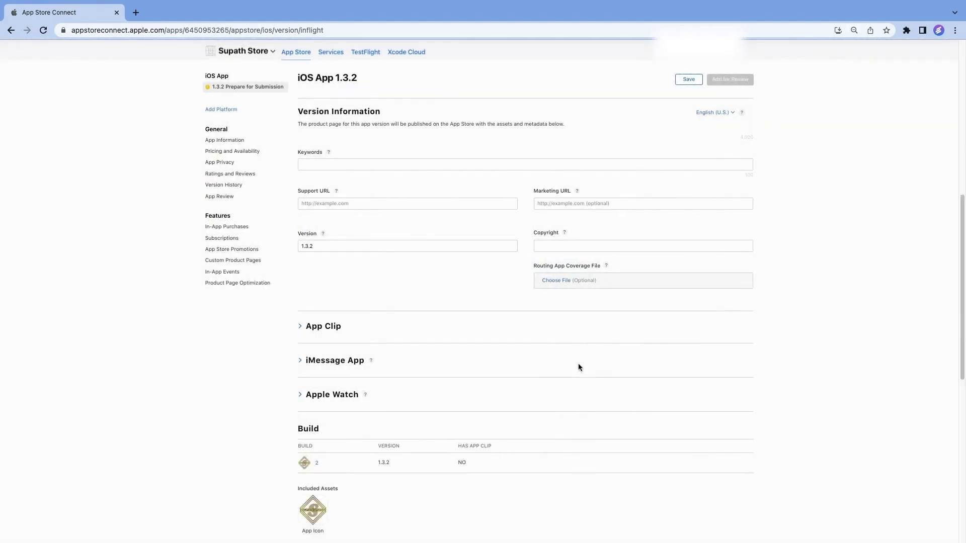
left_click(681, 117)
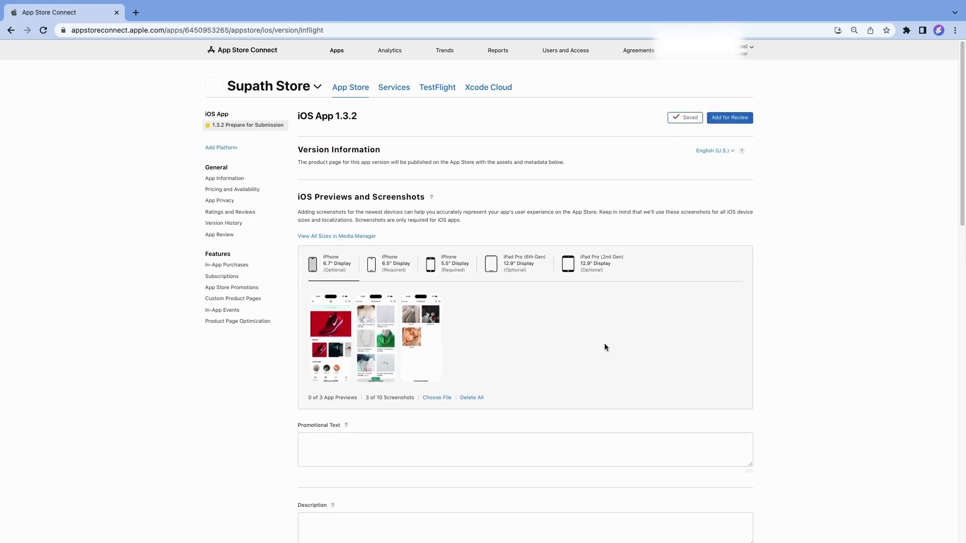
Paste the promotional text, long description and keyword list into version 1.3.2
scroll(605, 344, "down", 3)
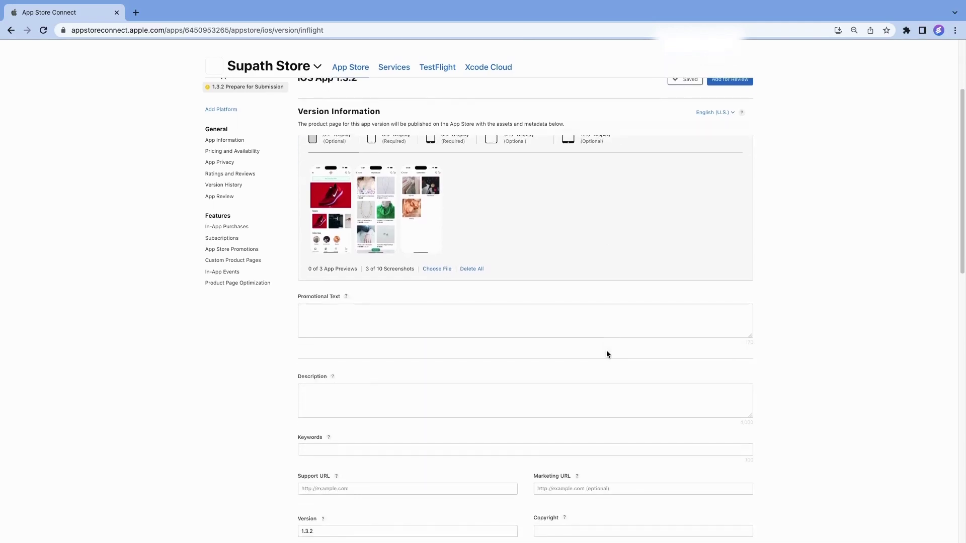
left_click(396, 321)
type("Supath Store: Quality imported beauty & fashion in Kathmandu. Free delivery!")
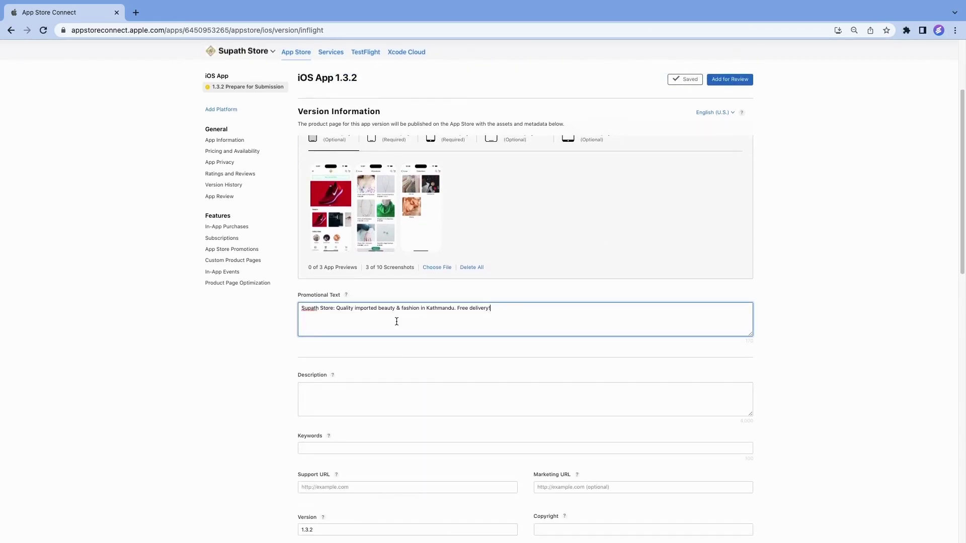
left_click(396, 398)
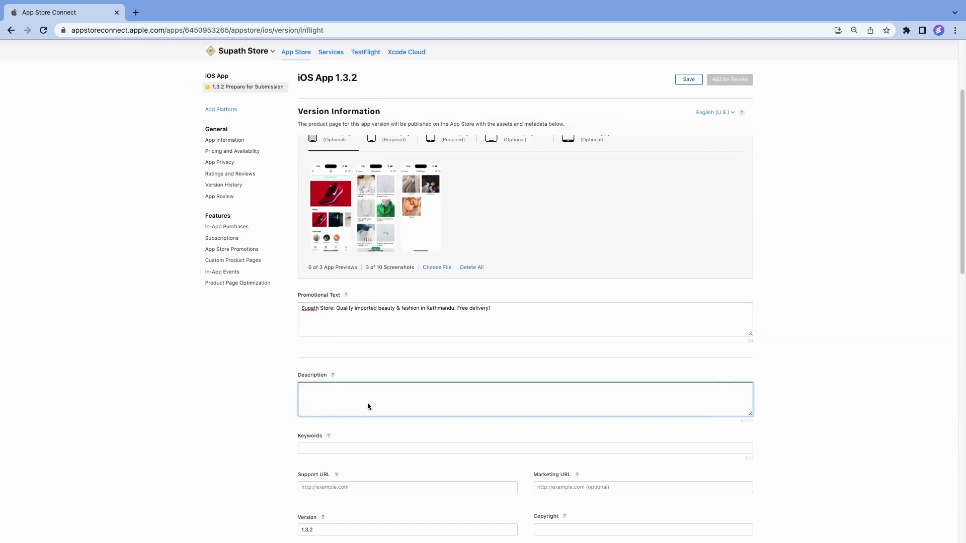
key("super+v")
left_click(466, 446)
type("shopping beauty gadgets mobile accessories")
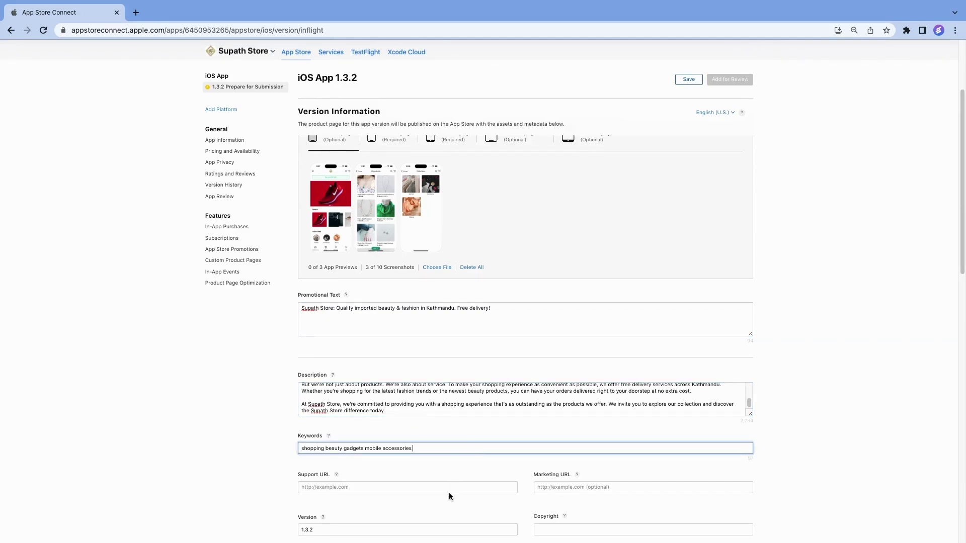
Set the copyright to '2023 supath store' and fill the support URL from a suggestion
scroll(449, 496, "down", 2)
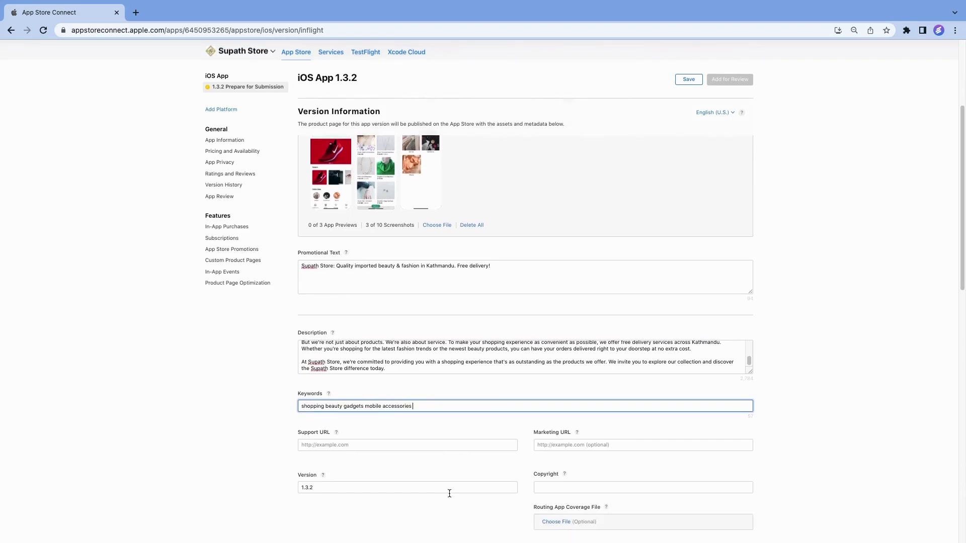
scroll(449, 494, "down", 1)
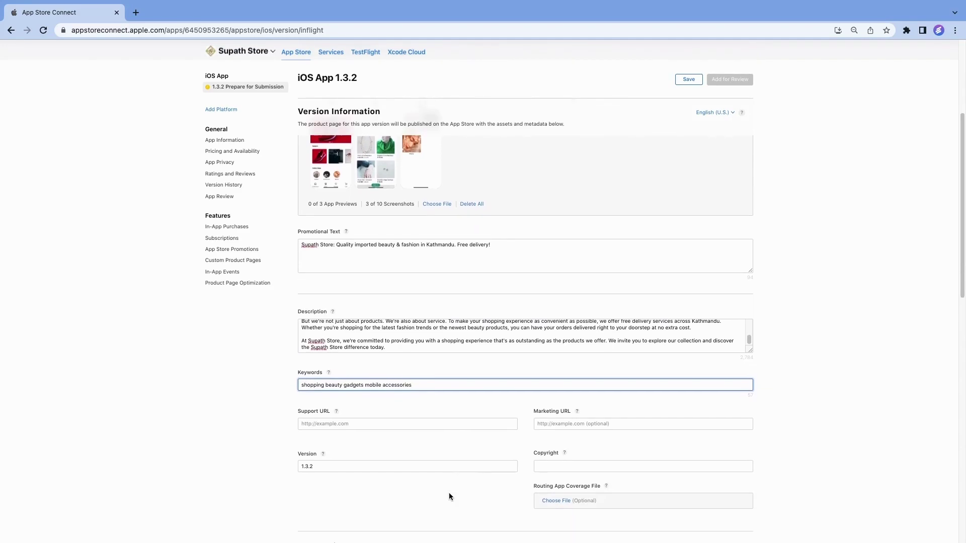
left_click(559, 464)
type("2023 supath store")
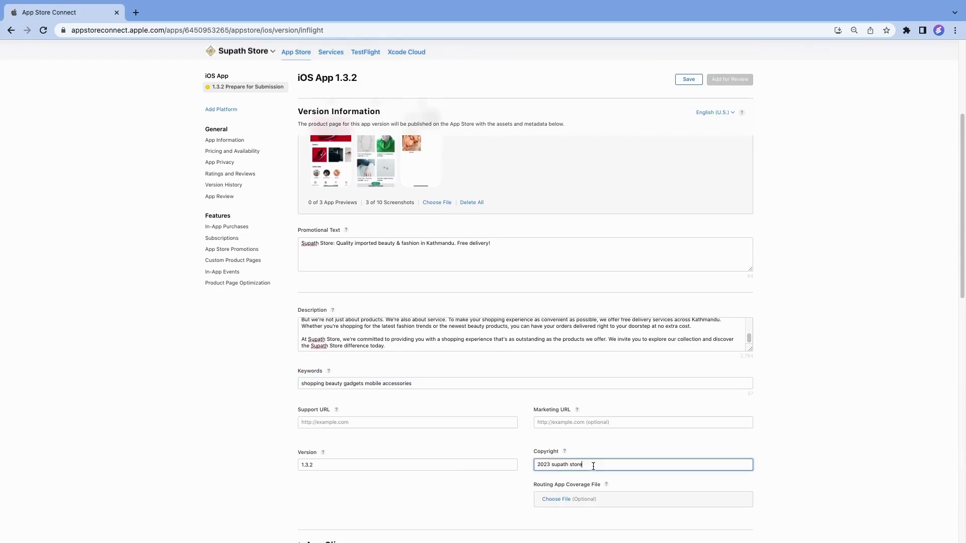
left_click(342, 421)
left_click(432, 462)
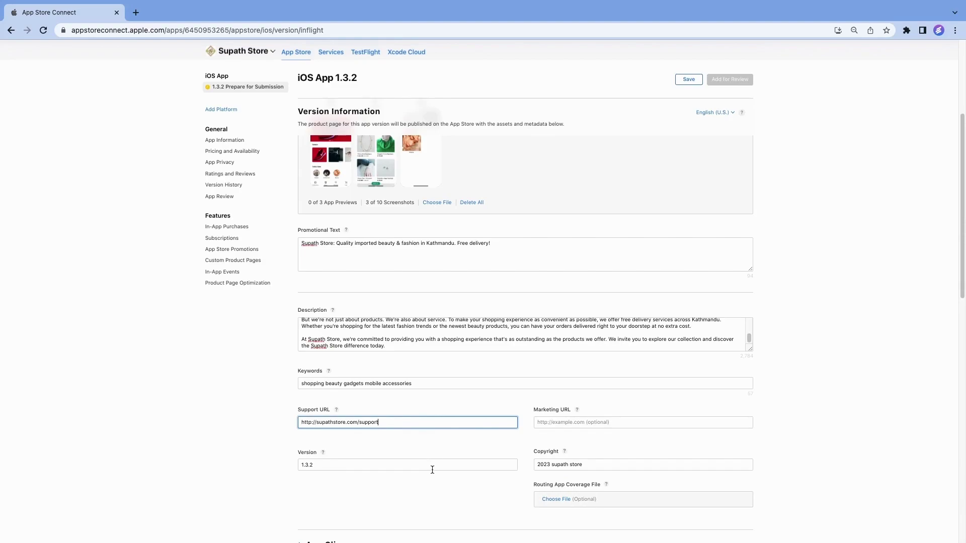
Enter the App Review contact's first and last name
left_click(421, 493)
scroll(421, 492, "down", 2)
scroll(451, 478, "down", 5)
scroll(500, 464, "down", 2)
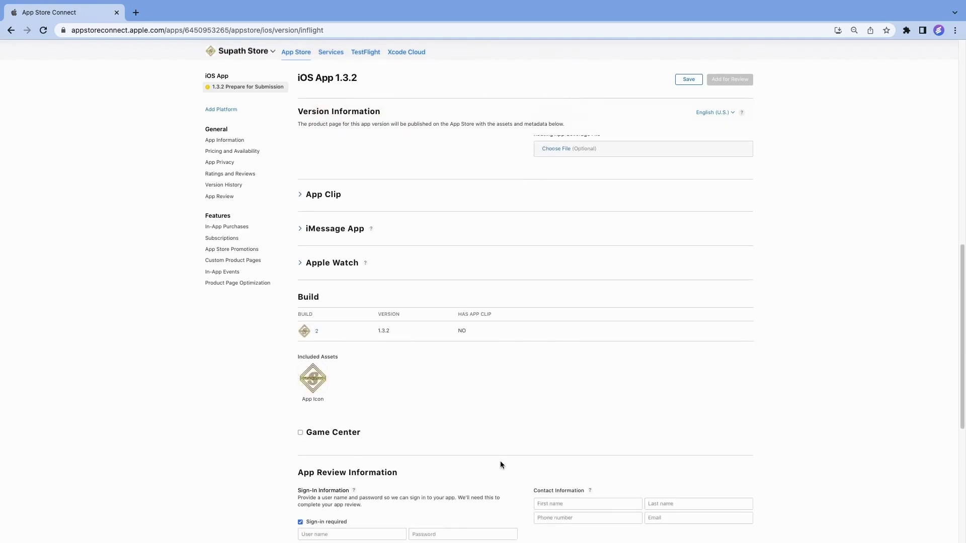
scroll(500, 464, "down", 2)
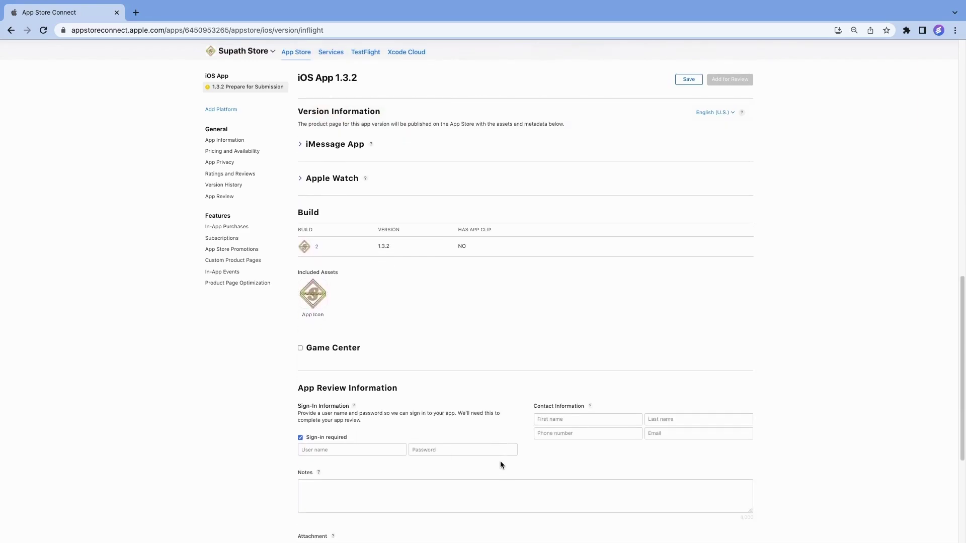
left_click(566, 415)
type("A")
key("Tab")
type("Adh")
key("Tab")
Enter the contact's phone number and e-mail, plus the demo sign-in user name and password
type("97")
key("BackSpace")
key("BackSpace")
type("977")
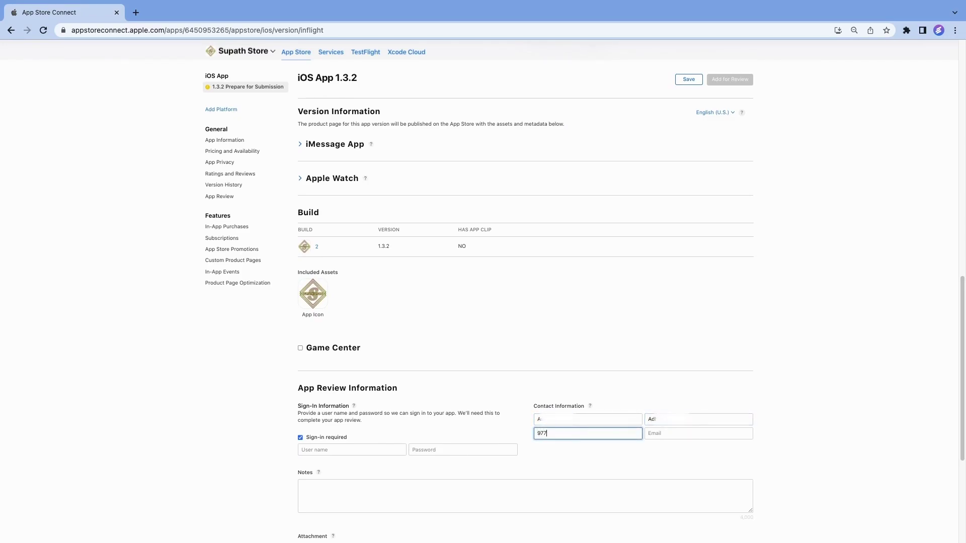
type("9")
key("Tab")
type("aa")
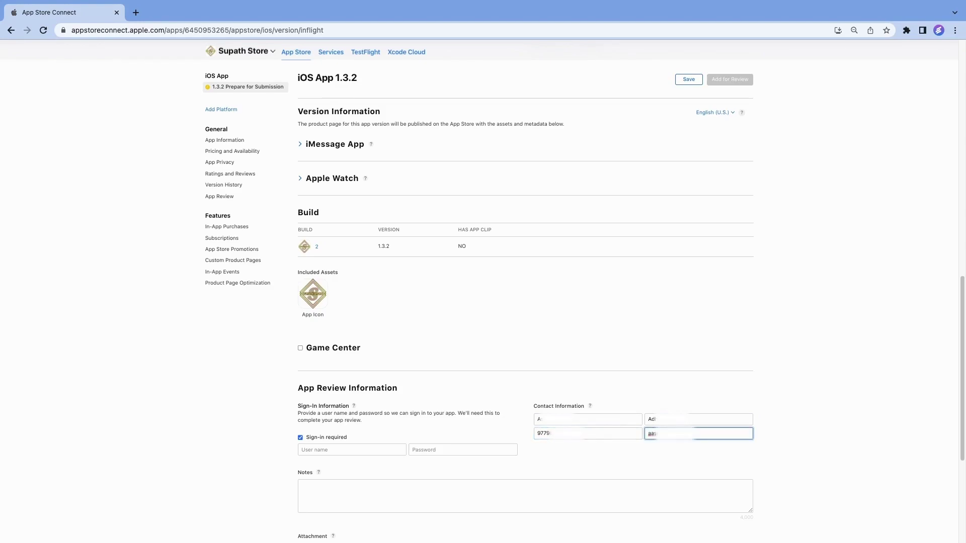
left_click(350, 450)
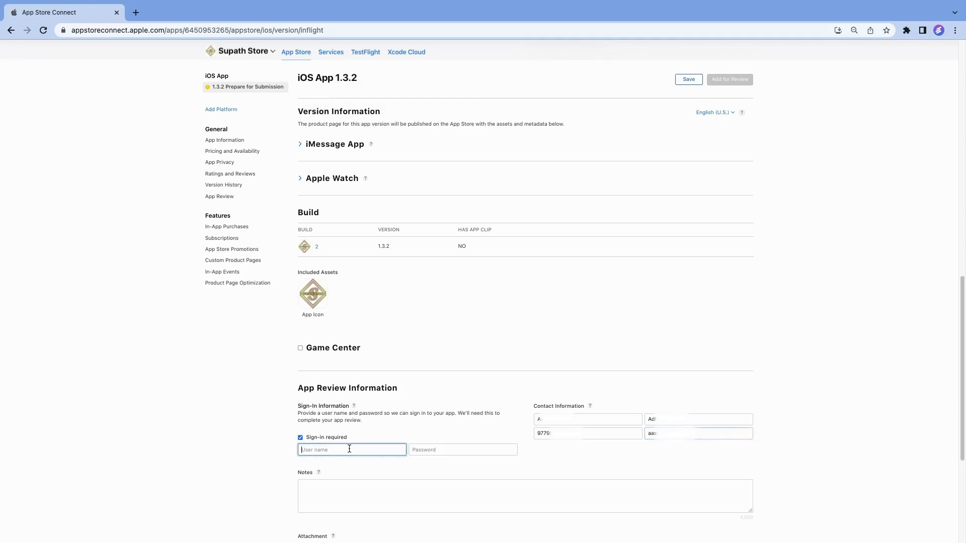
key("Tab")
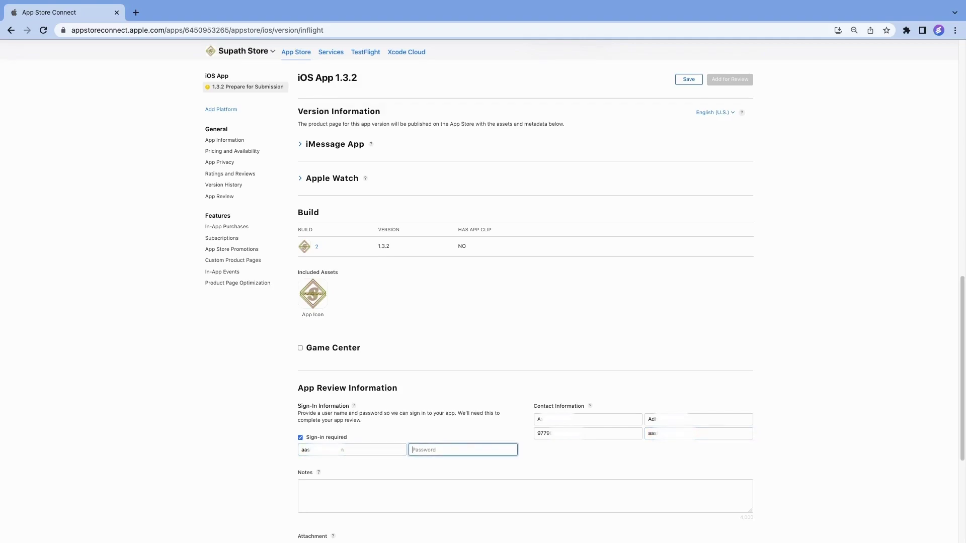
type("test1")
Go to the app's App Information page
scroll(475, 456, "up", 6)
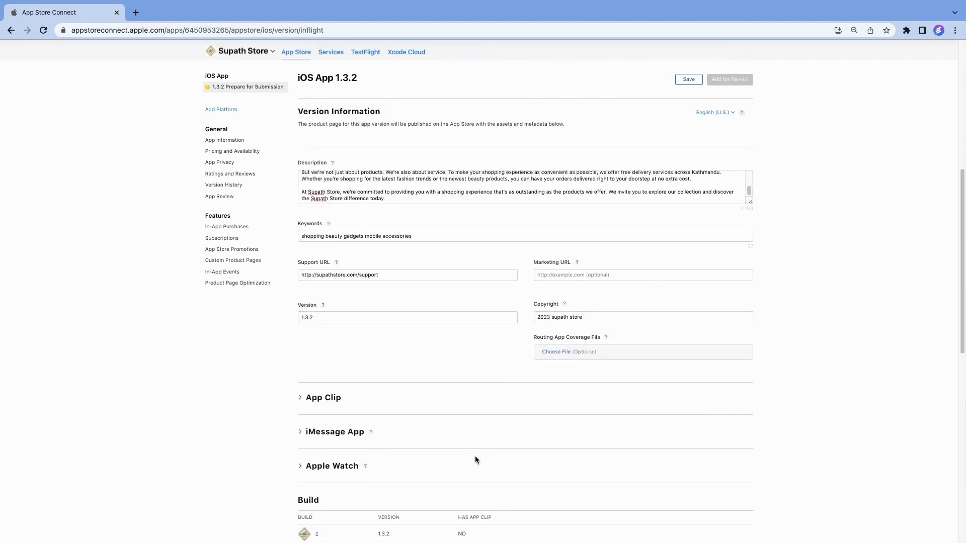
scroll(475, 456, "up", 6)
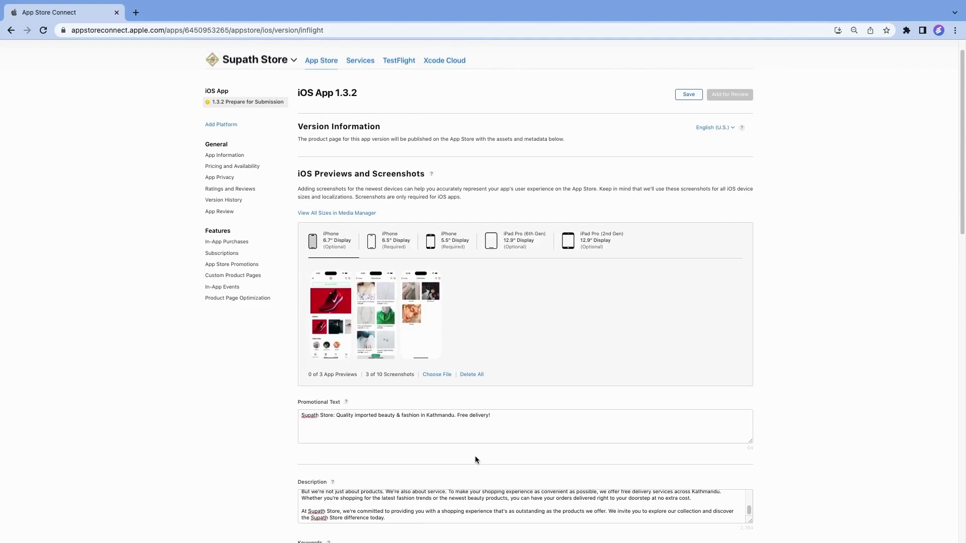
scroll(475, 456, "up", 2)
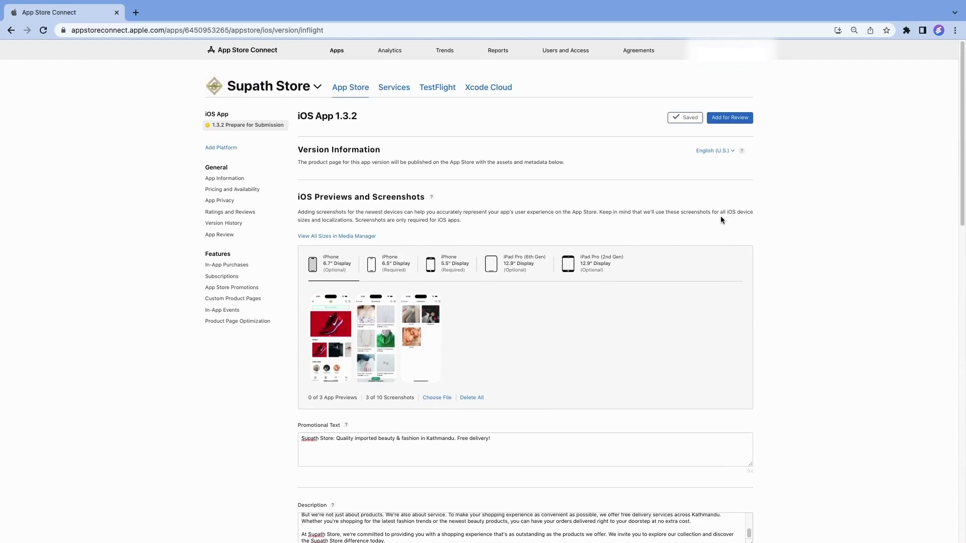
left_click(225, 179)
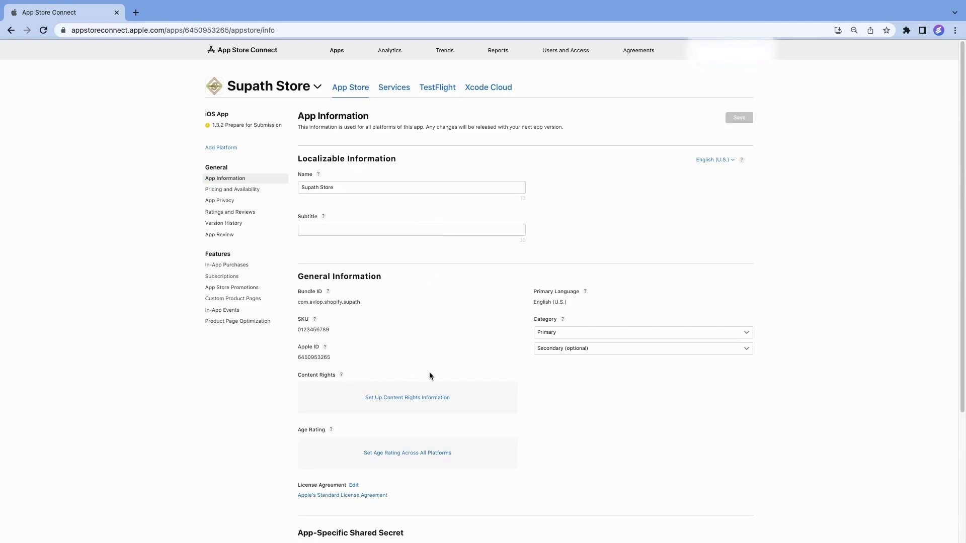
Declare in Content Rights that the app has no third-party content
scroll(430, 375, "down", 2)
left_click(411, 343)
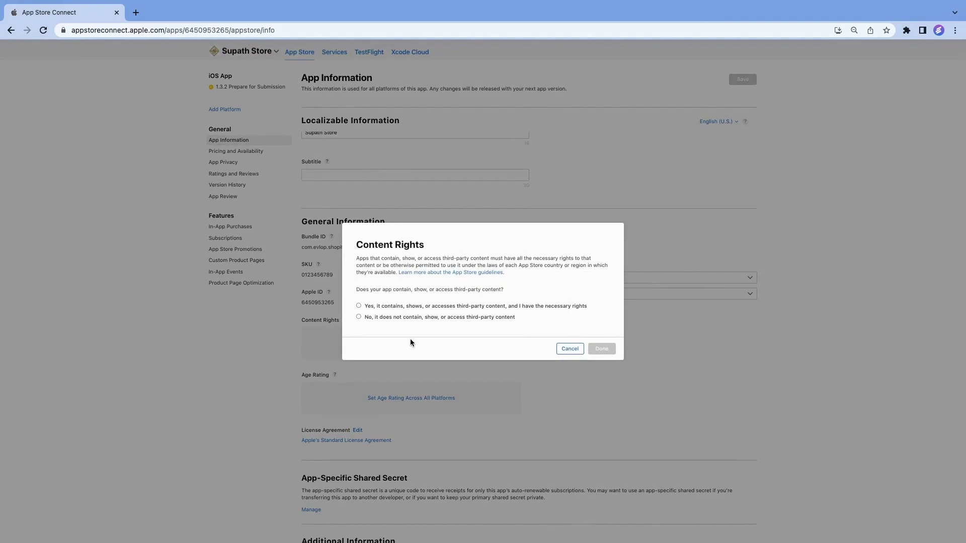
left_click(380, 318)
left_click(602, 349)
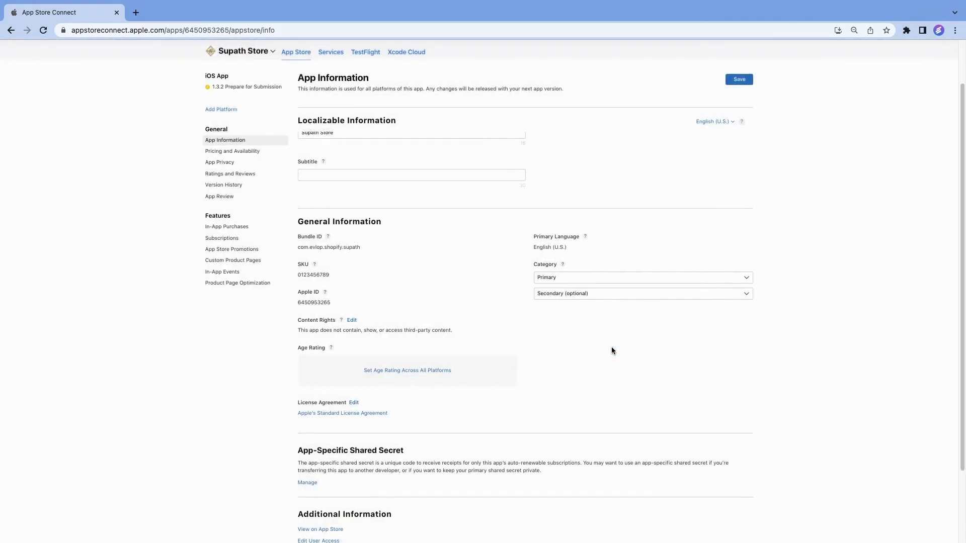
Rate all violence, profanity, mature, horror, medical, substance and contest items as None
left_click(423, 371)
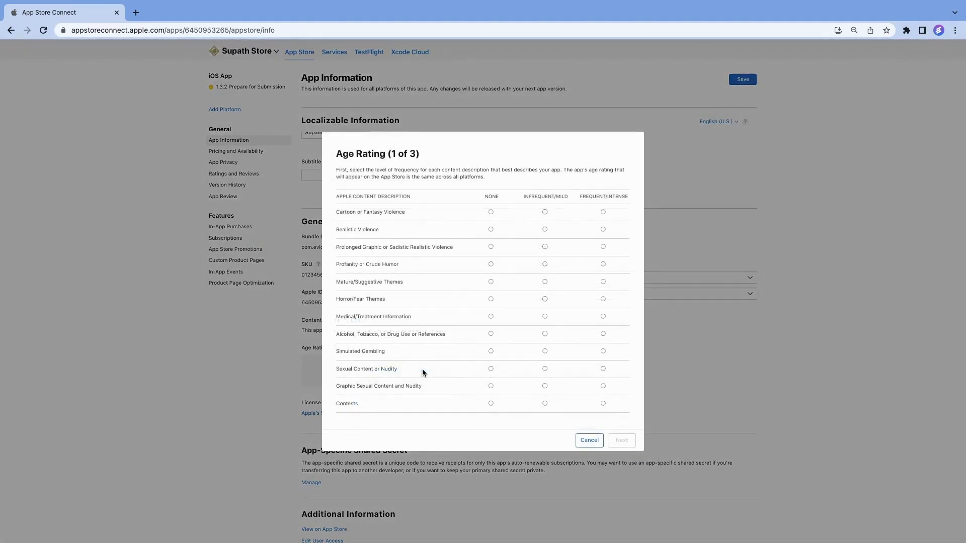
left_click(491, 212)
left_click(491, 229)
left_click(490, 246)
left_click(491, 265)
left_click(490, 282)
left_click(491, 299)
left_click(491, 317)
left_click(491, 334)
left_click(491, 403)
left_click(622, 441)
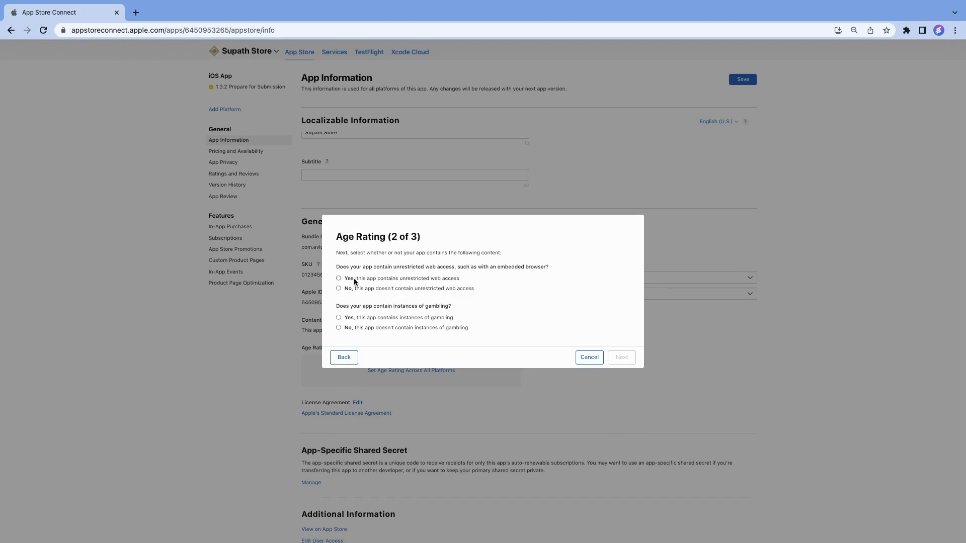
Answer no to unrestricted web access and gambling, and accept the Ages 4+ rating
left_click(339, 289)
left_click(338, 327)
left_click(615, 358)
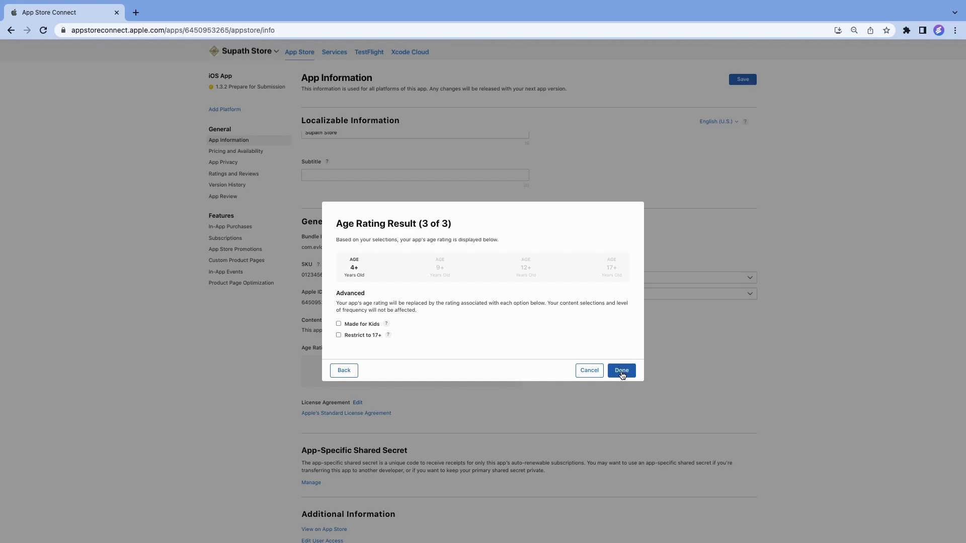
left_click(621, 371)
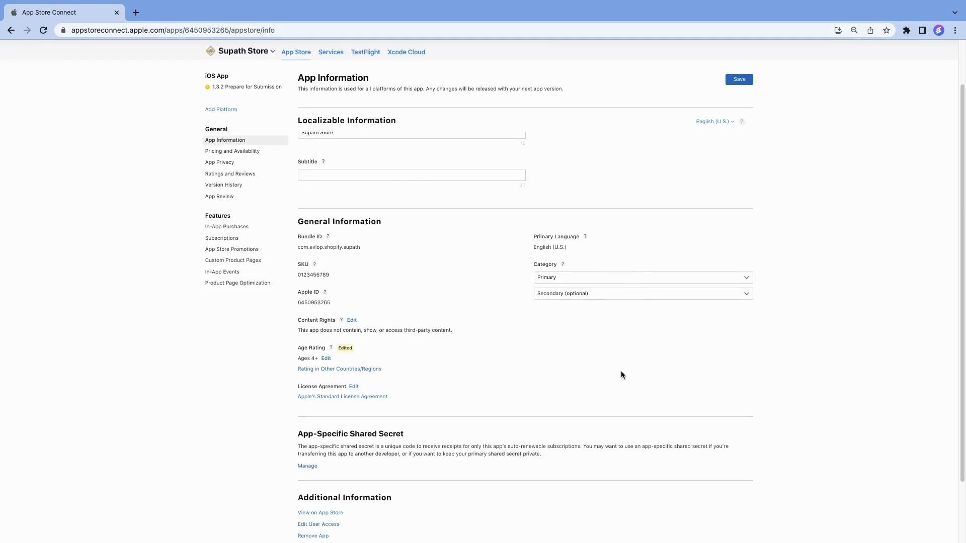
Set the primary category to Shopping, save, and go to Pricing and Availability
scroll(623, 333, "up", 2)
left_click(624, 332)
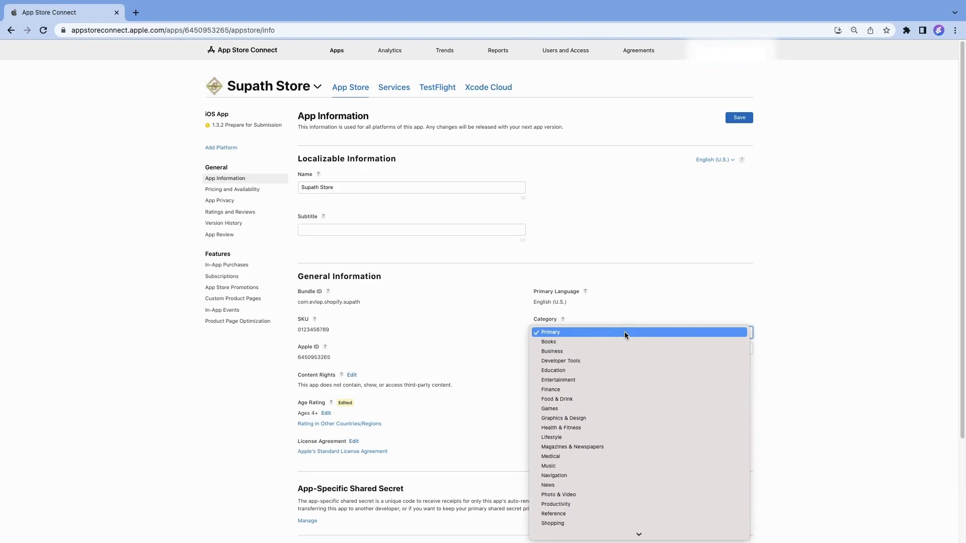
scroll(623, 391, "down", 3)
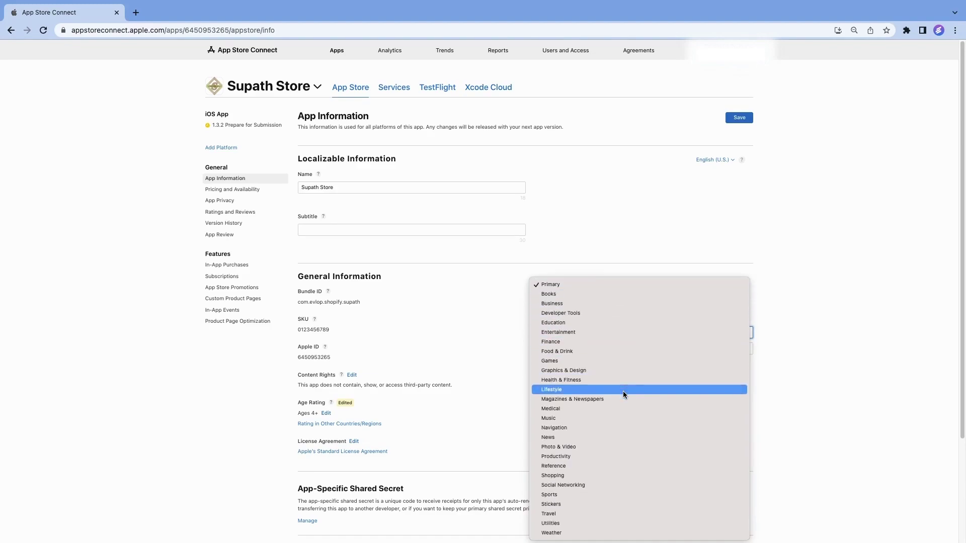
left_click(609, 476)
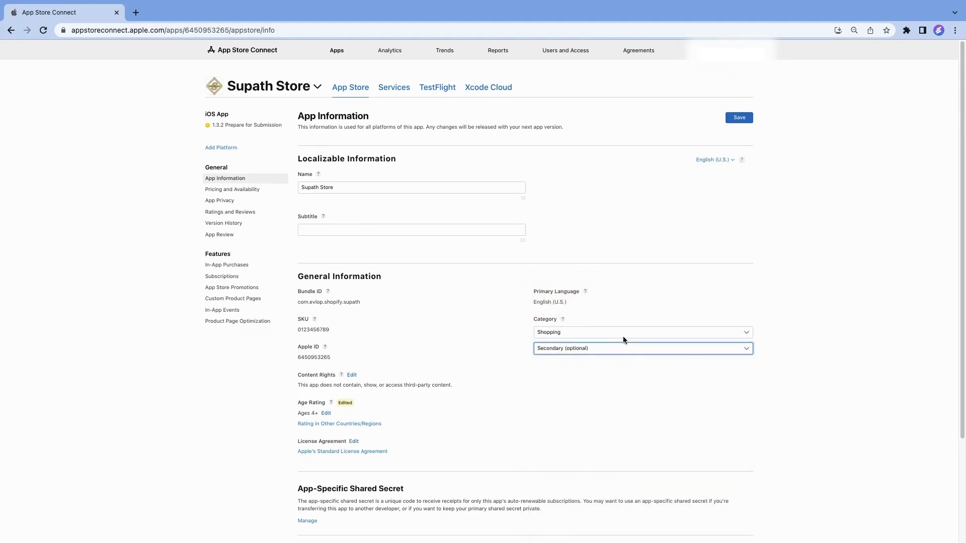
scroll(606, 369, "down", 5)
scroll(695, 224, "up", 5)
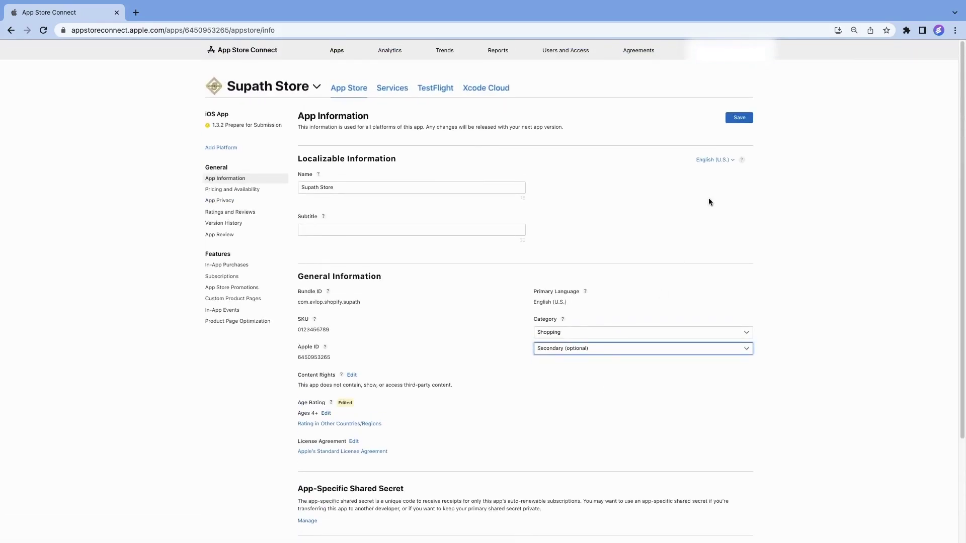
left_click(739, 119)
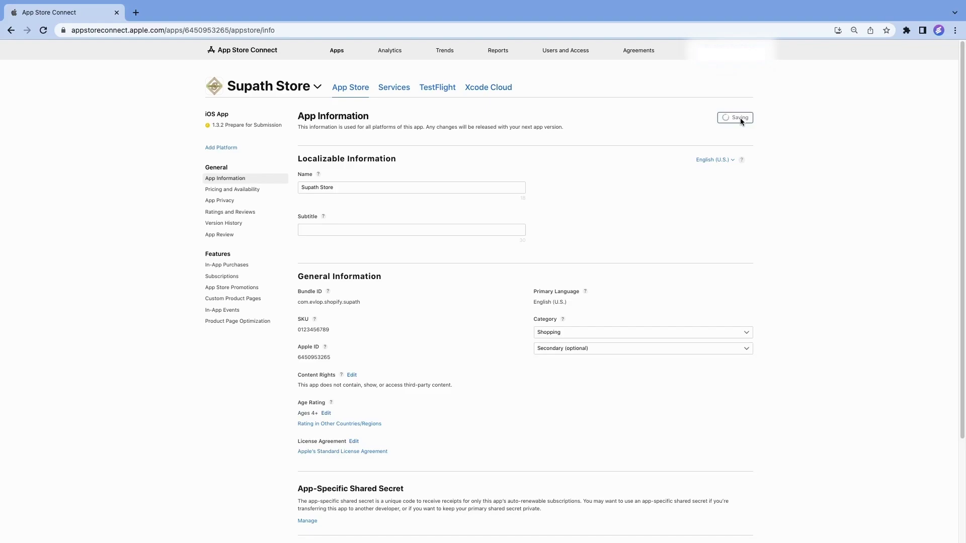
left_click(259, 191)
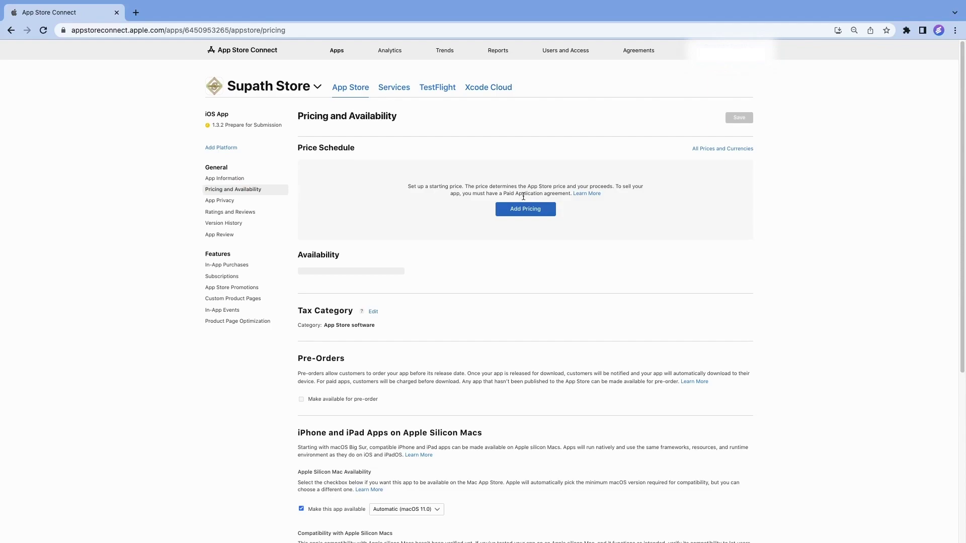
Set the app's price to free ($0.00) with United States (USD) as base region
left_click(535, 213)
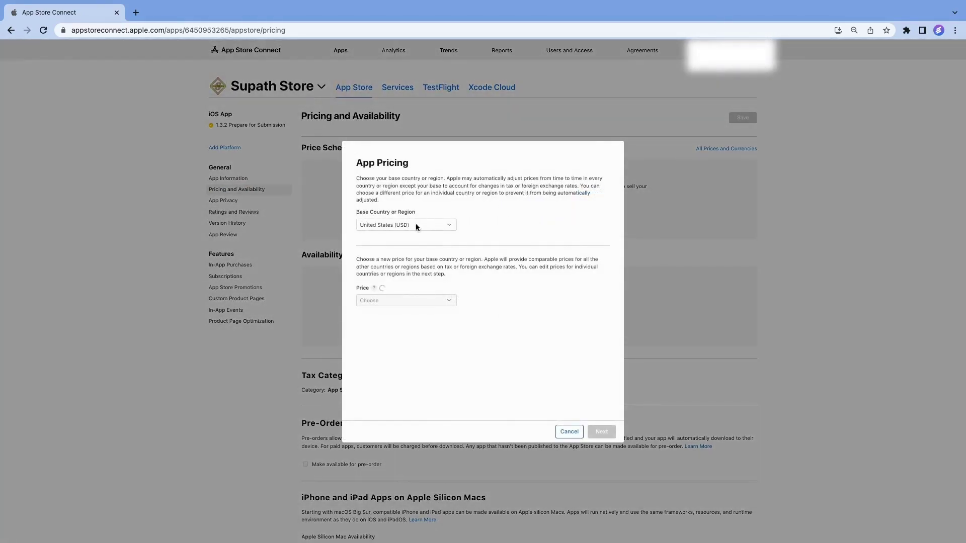
left_click(440, 226)
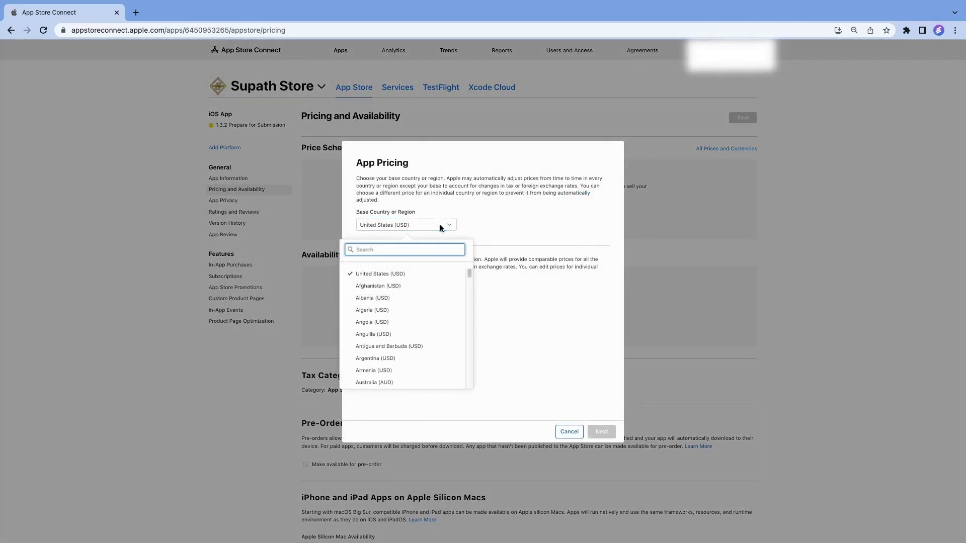
left_click(440, 226)
left_click(434, 301)
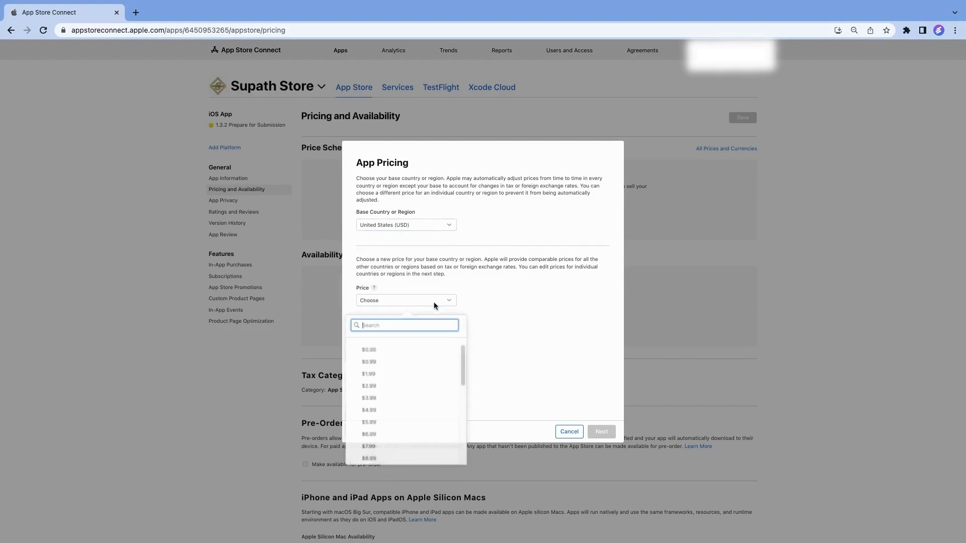
left_click(396, 349)
left_click(605, 432)
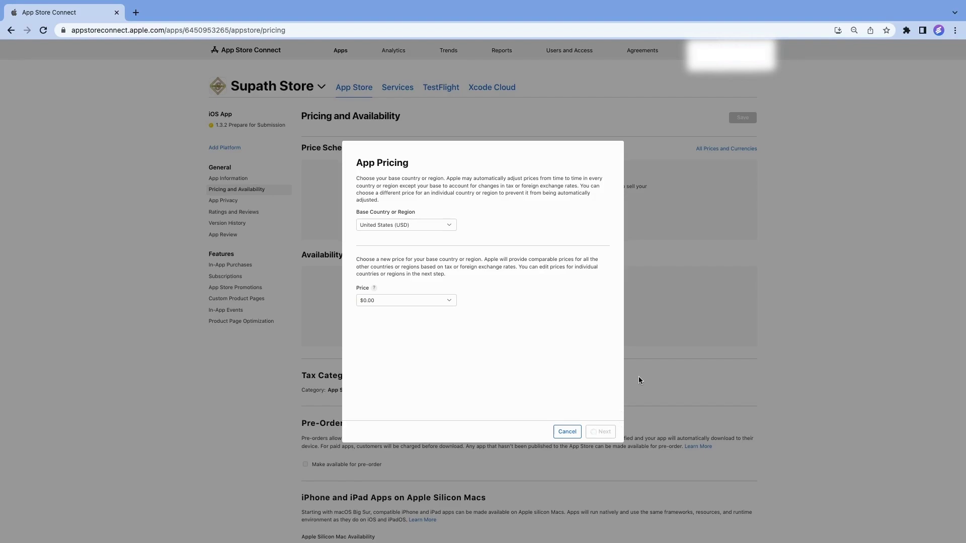
left_click(602, 432)
left_click(603, 434)
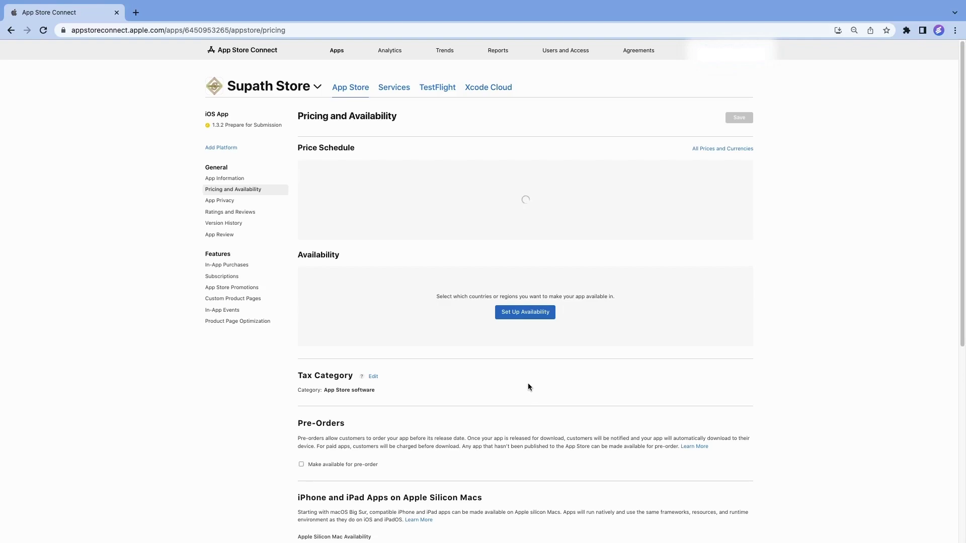
Make the app available in all 175 countries or regions and save
left_click(532, 329)
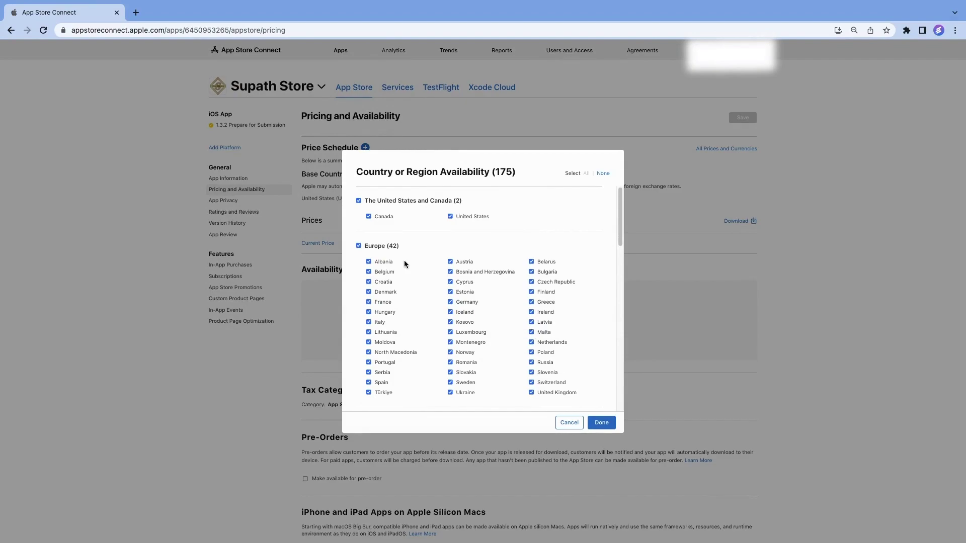
scroll(490, 355, "down", 10)
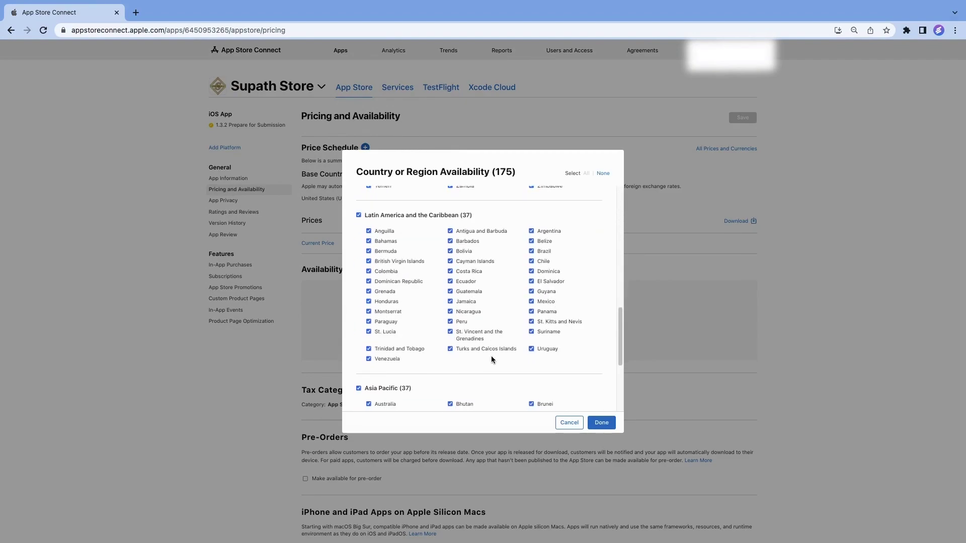
left_click(603, 423)
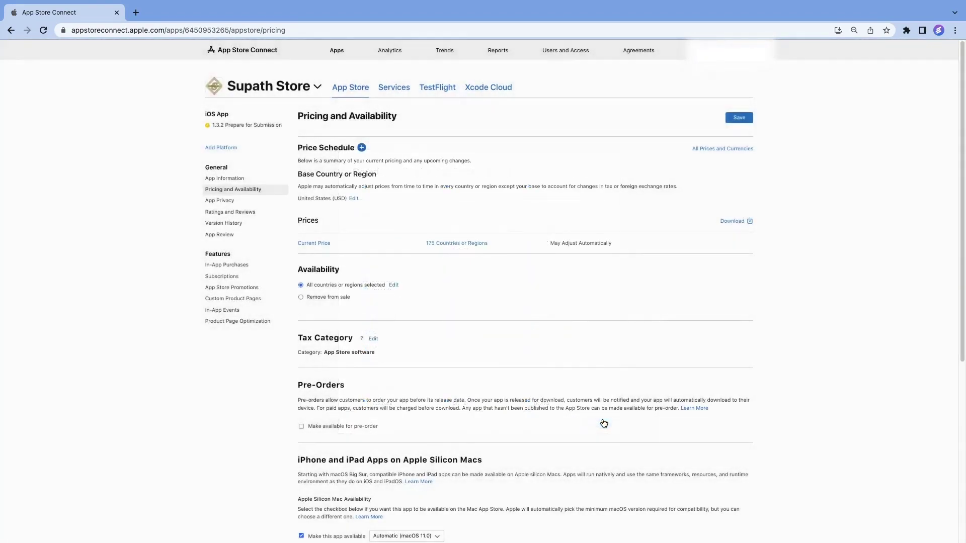
left_click(739, 118)
In App Privacy, enter and save the privacy policy URL
left_click(226, 205)
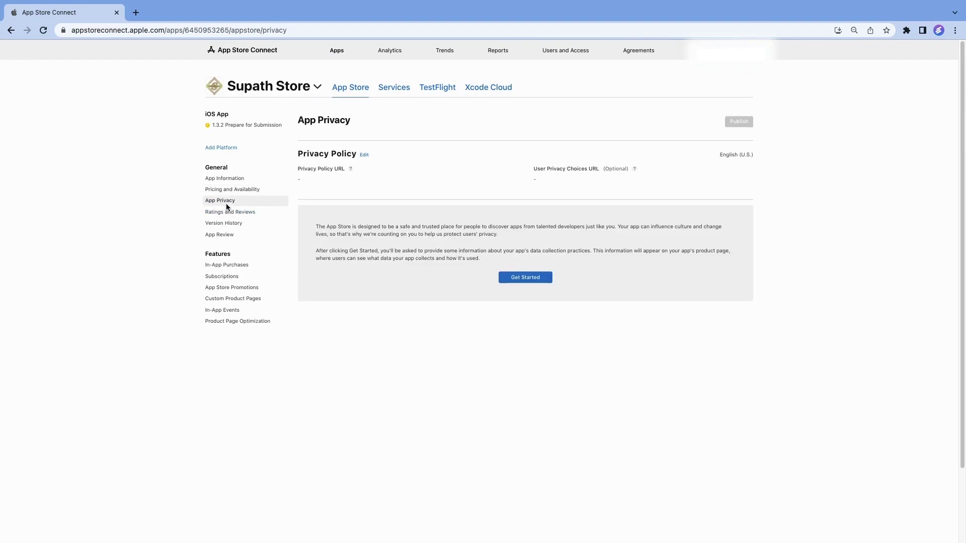
left_click(364, 155)
left_click(412, 272)
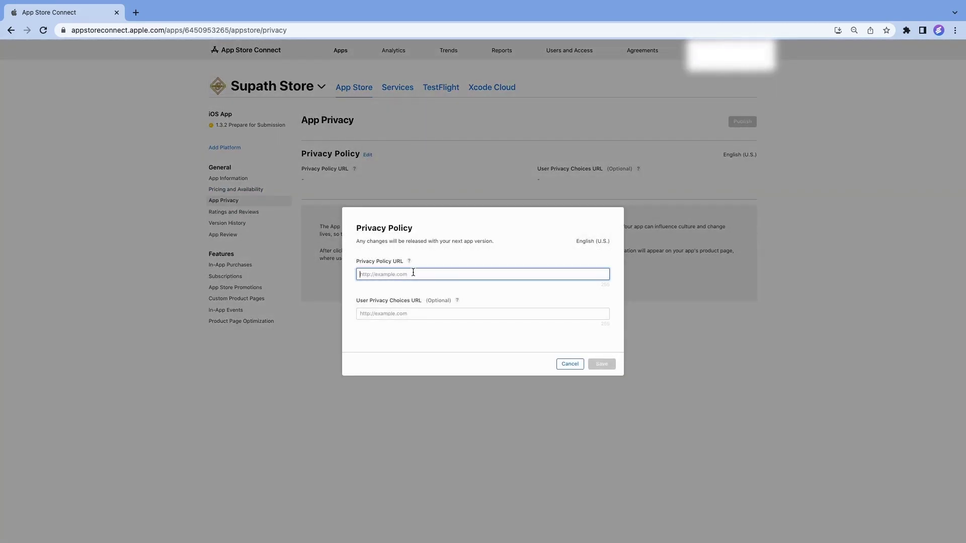
type("http")
type("://supathstore.com/policies/privacy-policy")
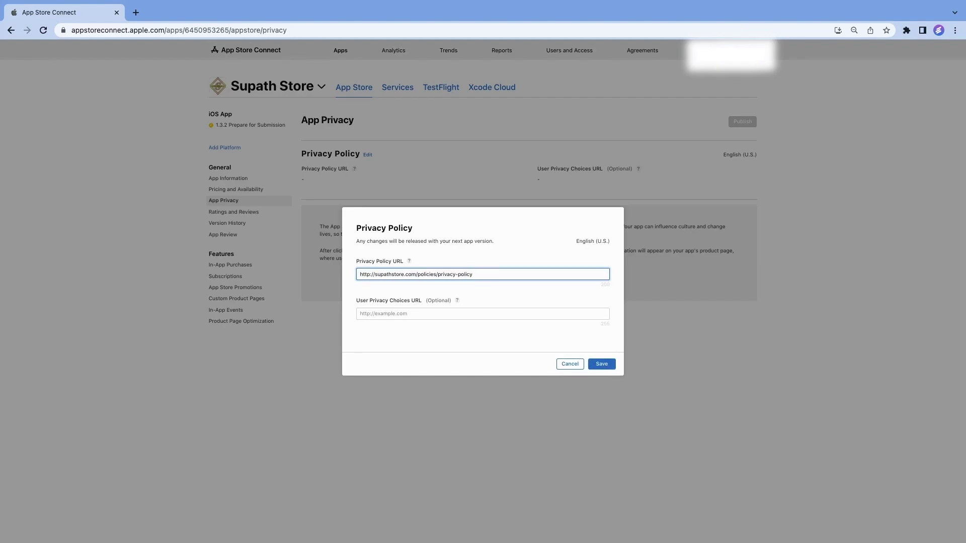
left_click(603, 365)
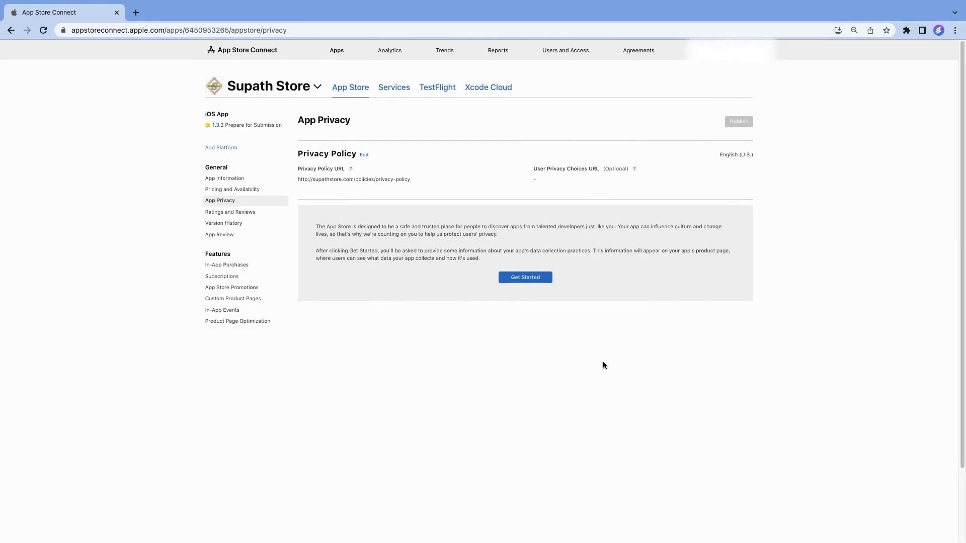
Declare that no data is collected and publish the privacy responses
left_click(536, 280)
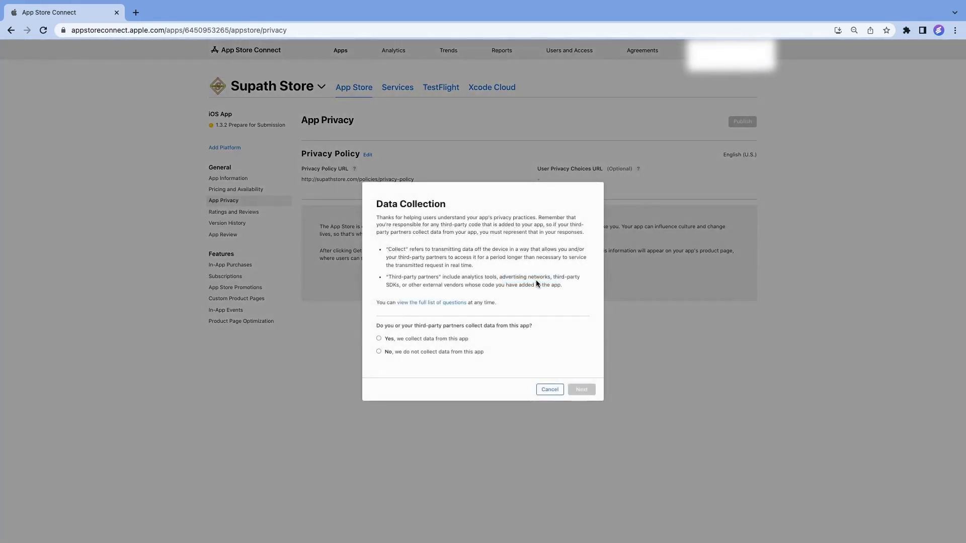
left_click(378, 351)
left_click(573, 390)
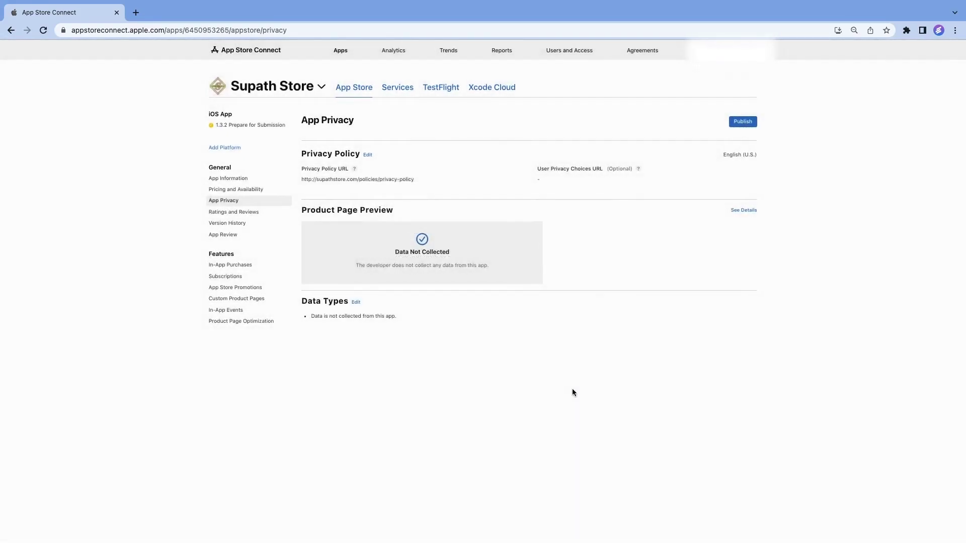
left_click(733, 124)
left_click(602, 325)
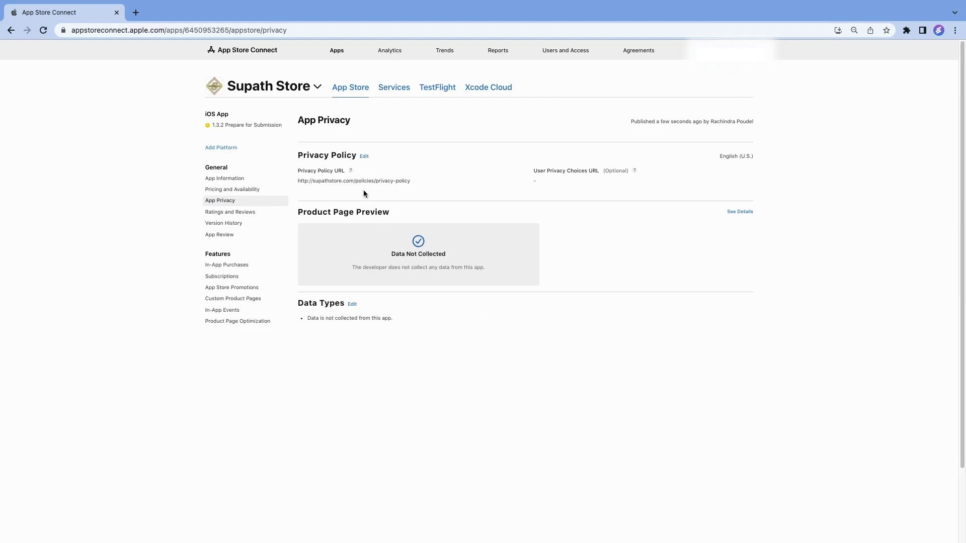
left_click(265, 126)
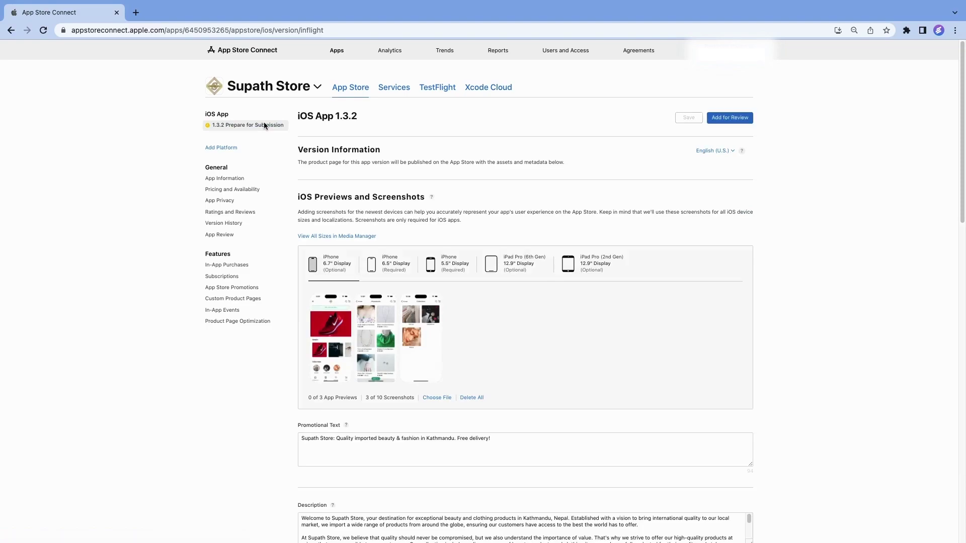
Add iOS App 1.3.2 for review and submit it to App Review
left_click(746, 118)
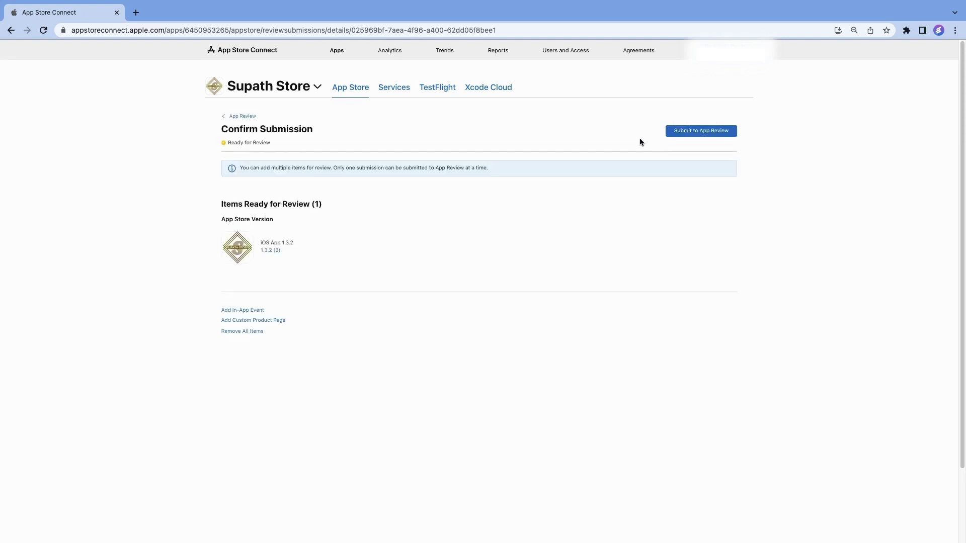
left_click(707, 135)
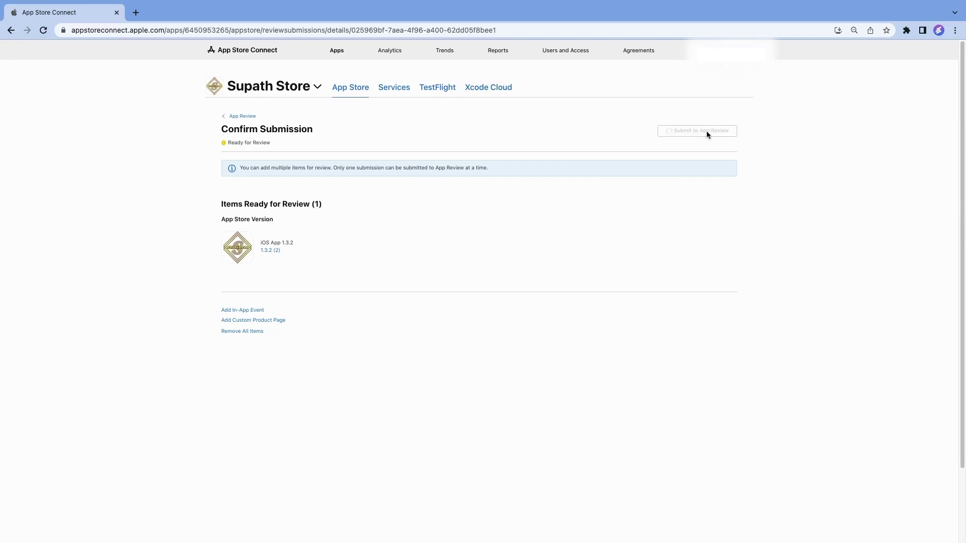